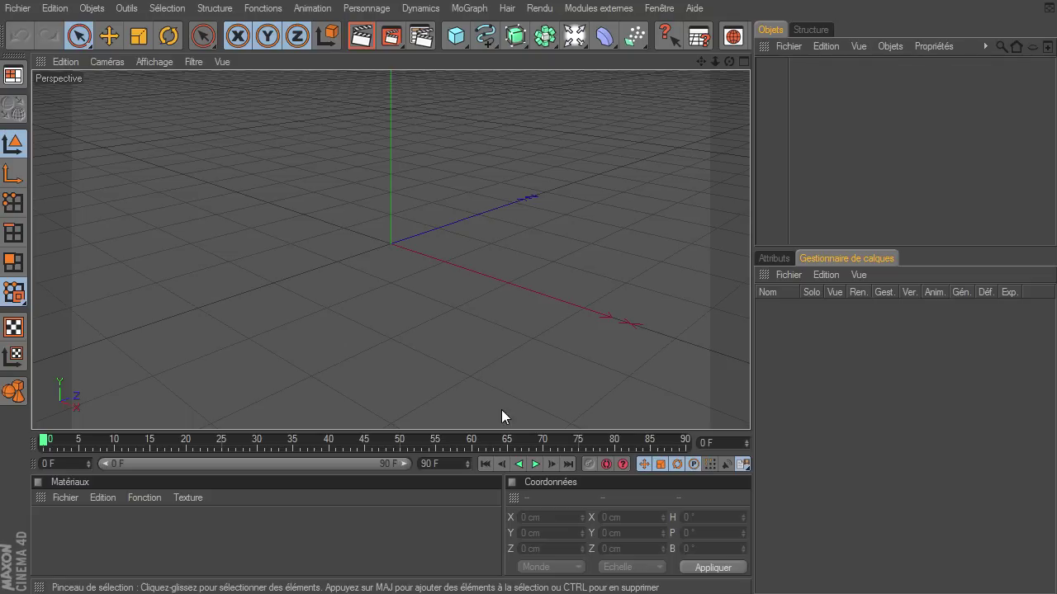
Step: Add a Sphere and move it to its starting position along Z
{"action": "left_click", "coordinate": [464, 37]}
{"action": "left_click", "coordinate": [642, 55]}
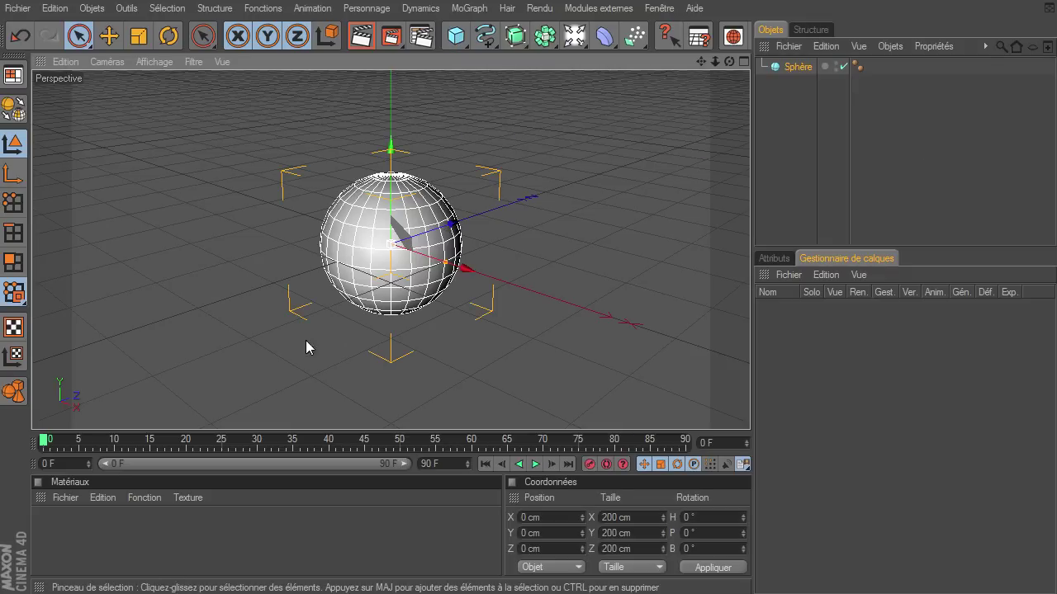
{"action": "left_click_drag", "start_coordinate": [716, 62], "coordinate": [750, 408]}
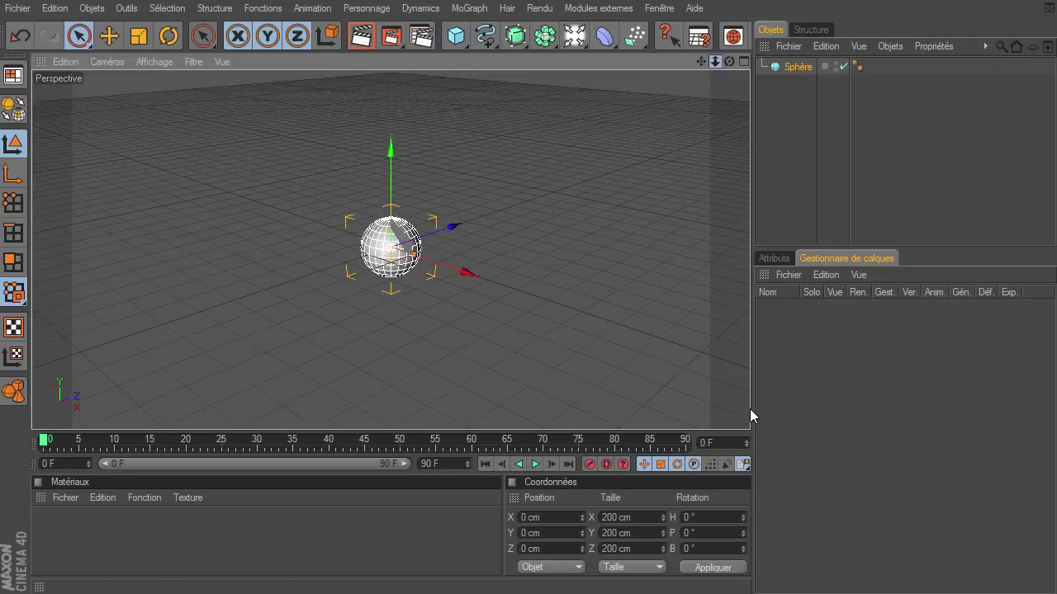
{"action": "left_click_drag", "start_coordinate": [463, 225], "coordinate": [304, 277]}
{"action": "left_click_drag", "start_coordinate": [735, 410], "coordinate": [408, 278]}
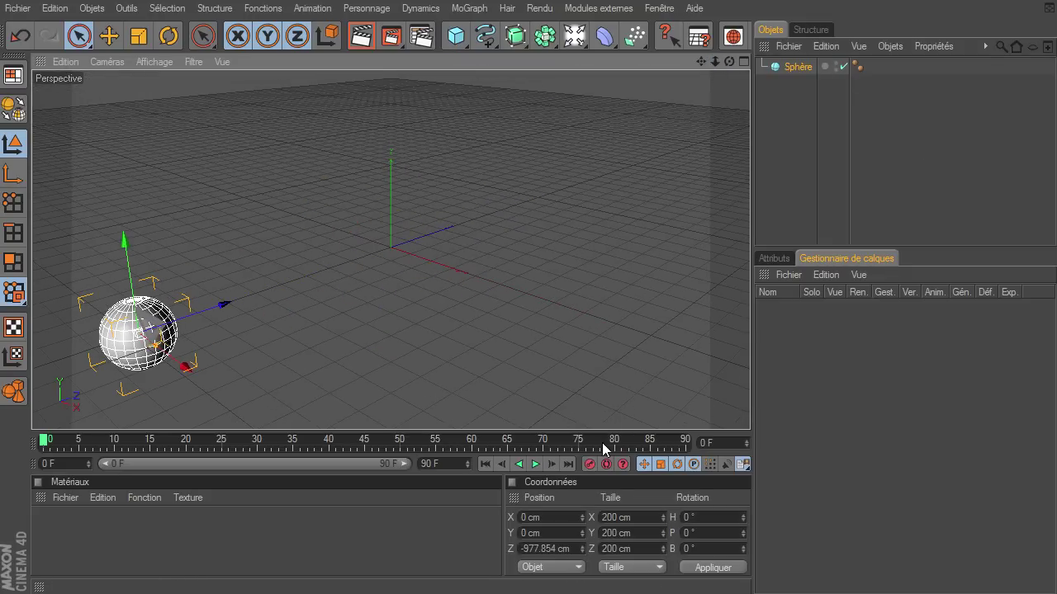
Step: Record sphere position keys at frames 47 and 89, then play the animation
{"action": "left_click", "coordinate": [382, 442]}
{"action": "left_click_drag", "start_coordinate": [211, 325], "coordinate": [429, 303]}
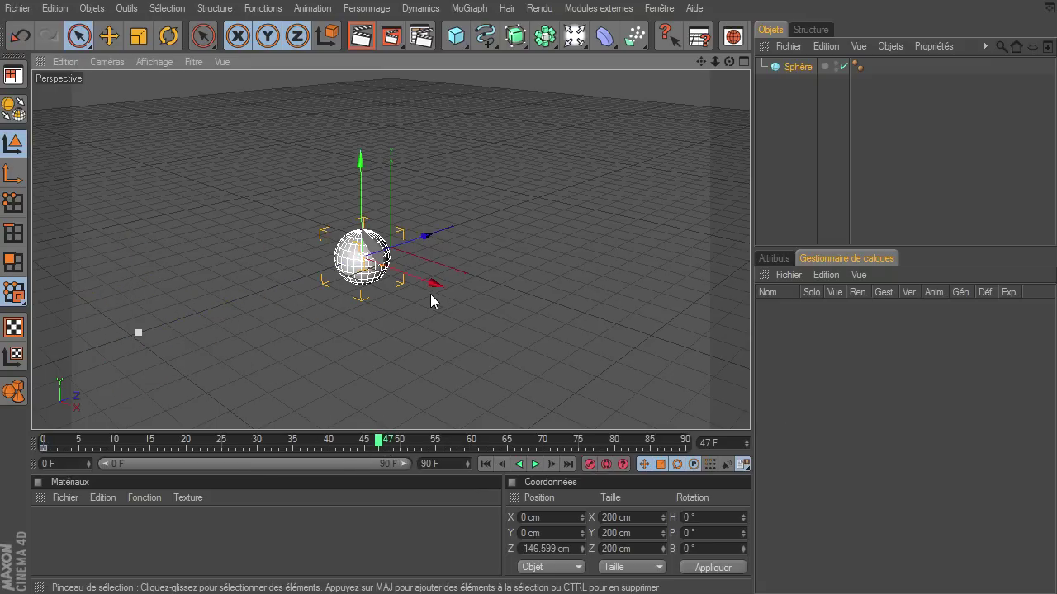
{"action": "left_click", "coordinate": [589, 464]}
{"action": "left_click", "coordinate": [678, 442]}
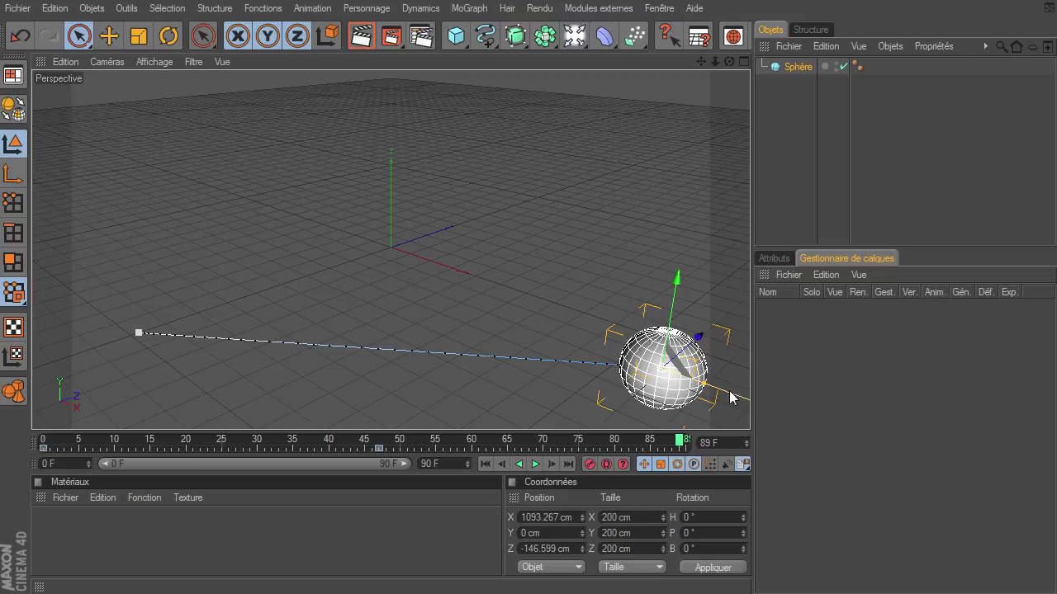
{"action": "left_click_drag", "start_coordinate": [729, 405], "coordinate": [548, 318]}
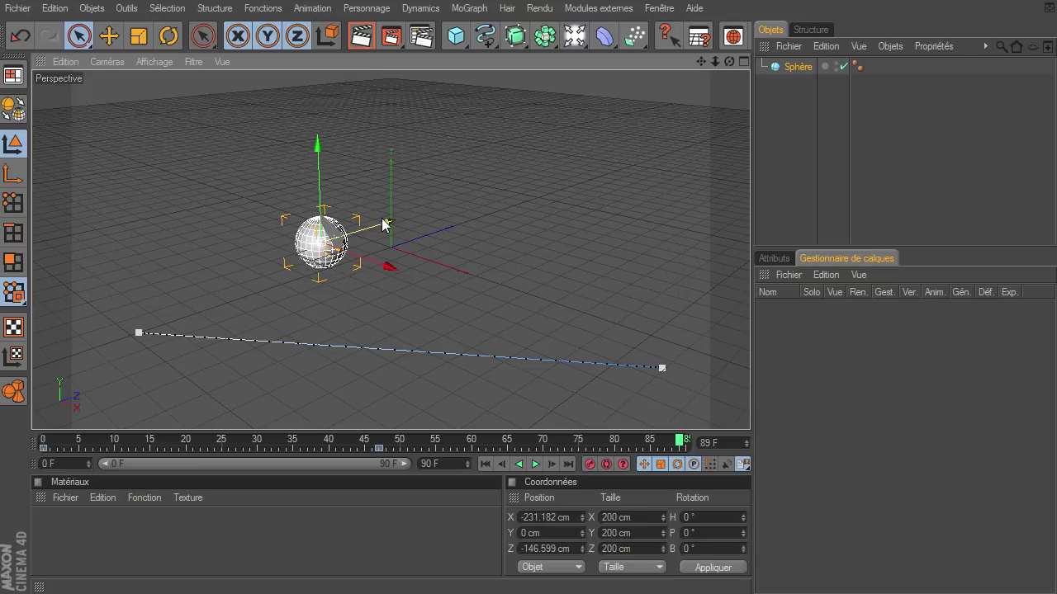
{"action": "left_click_drag", "start_coordinate": [390, 222], "coordinate": [490, 192]}
{"action": "left_click", "coordinate": [589, 464]}
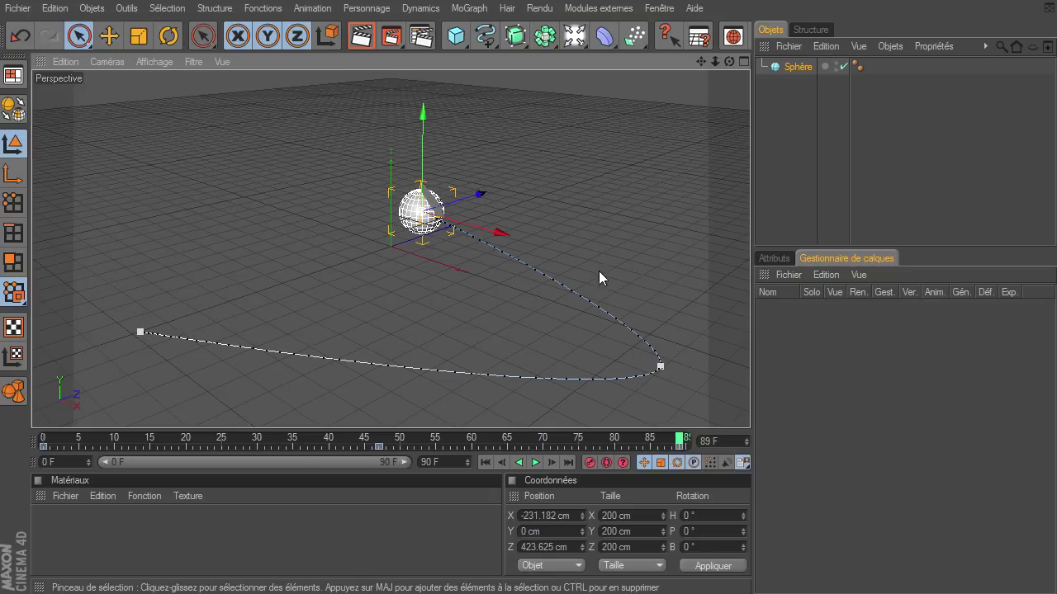
{"action": "left_click", "coordinate": [535, 463]}
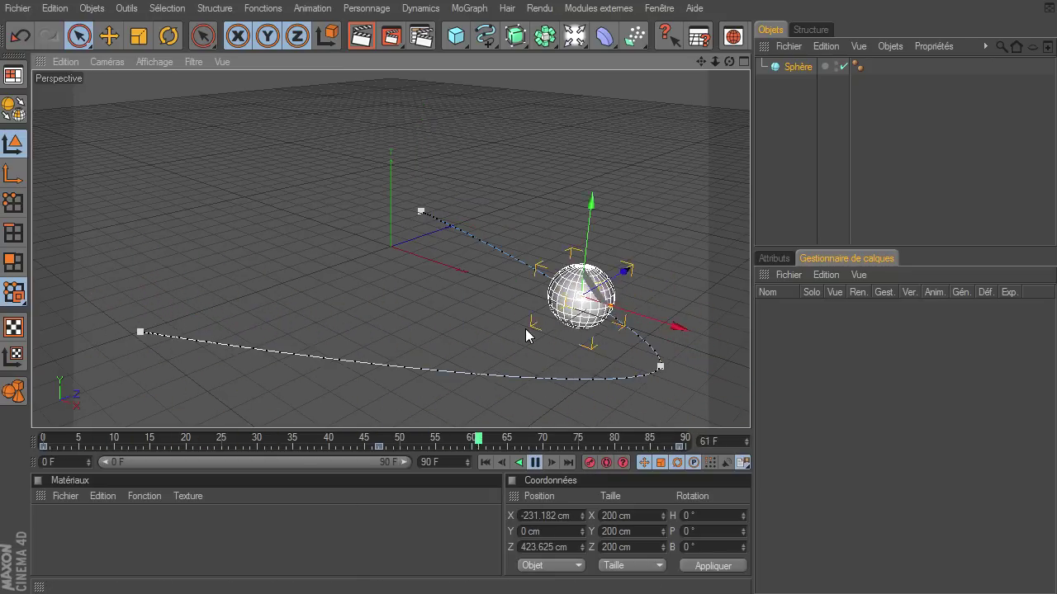
Step: Set all the Sphère's keys to Interpolation linéaire in the Ligne temporelle window
{"action": "left_click", "coordinate": [537, 463]}
{"action": "left_click", "coordinate": [658, 8]}
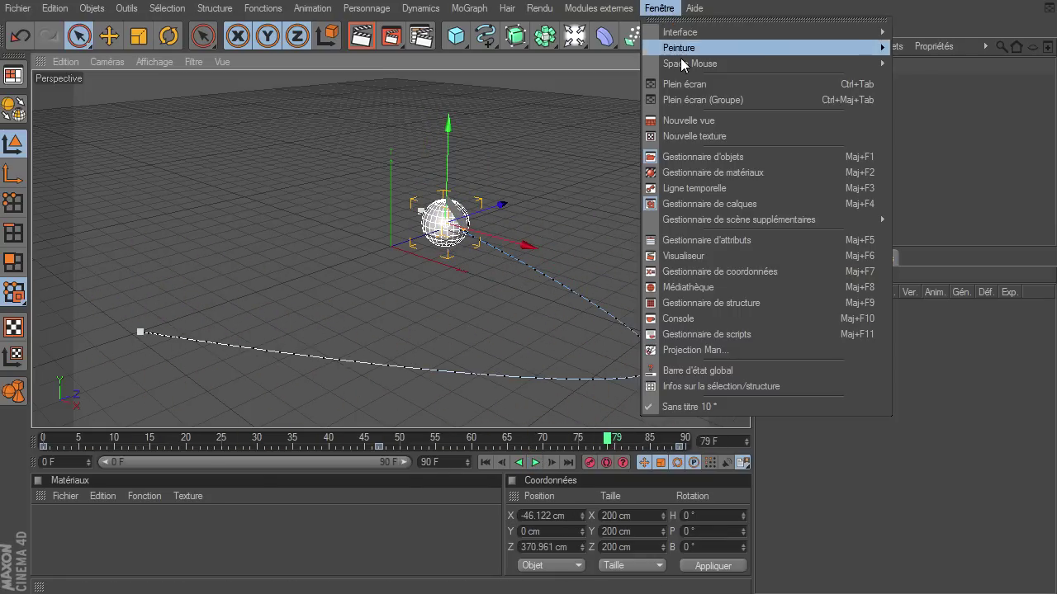
{"action": "left_click", "coordinate": [697, 188]}
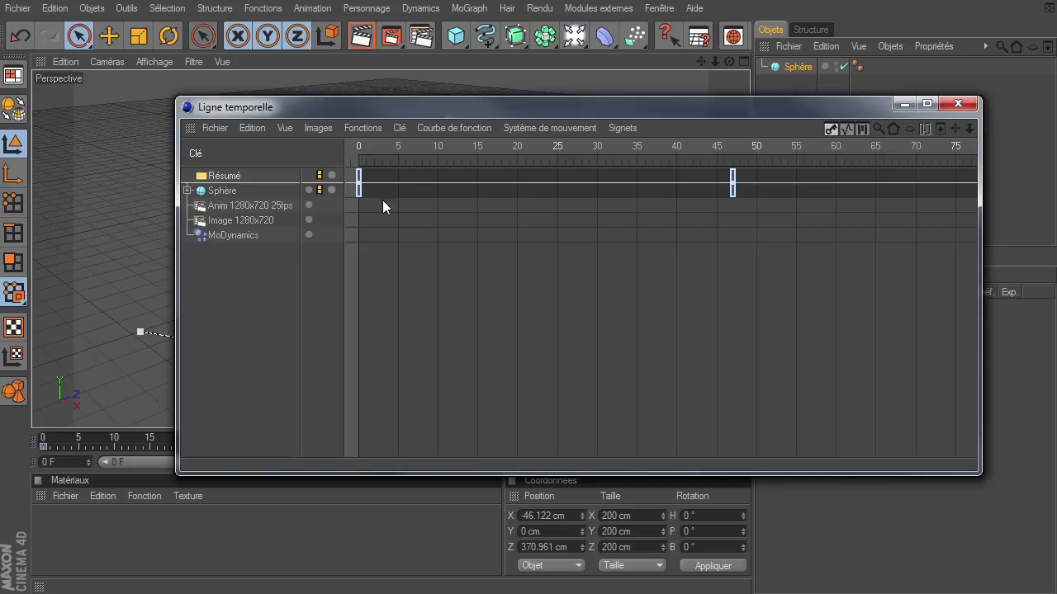
{"action": "left_click", "coordinate": [223, 193]}
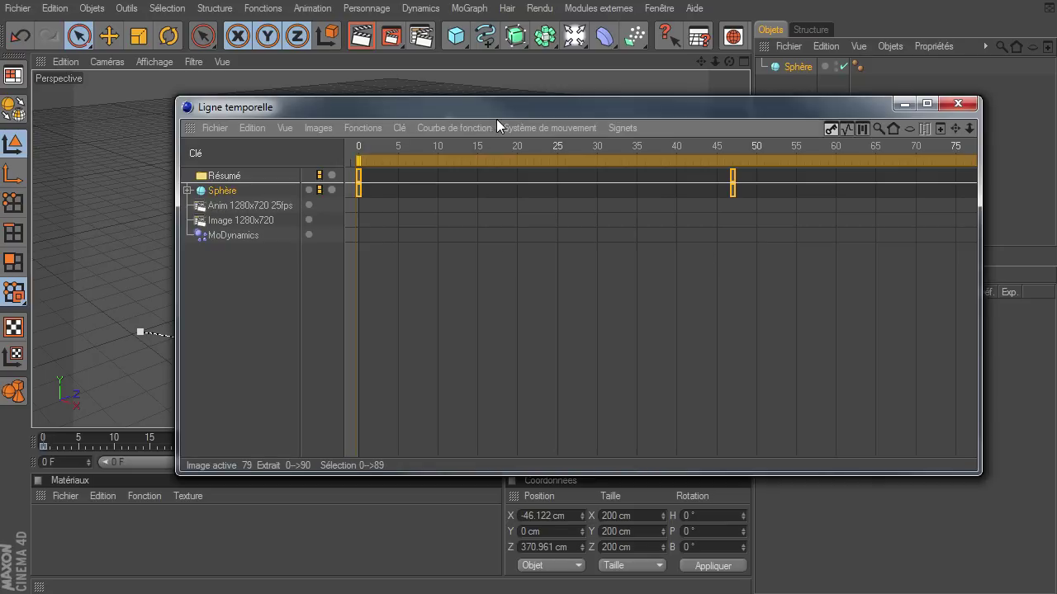
{"action": "left_click_drag", "start_coordinate": [497, 115], "coordinate": [419, 339]}
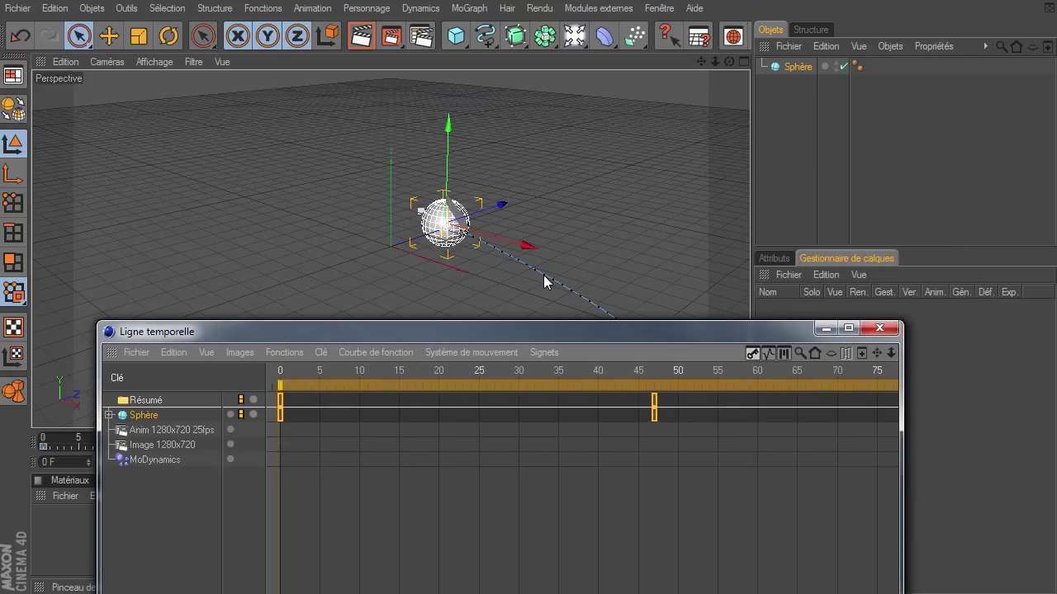
{"action": "left_click_drag", "start_coordinate": [348, 324], "coordinate": [357, 110]}
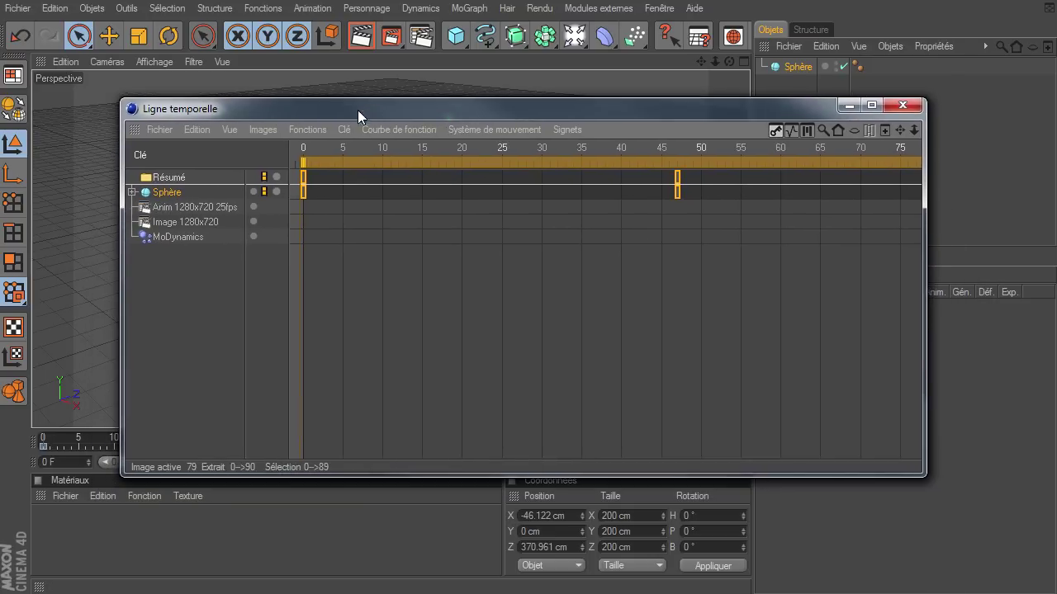
{"action": "left_click", "coordinate": [344, 130]}
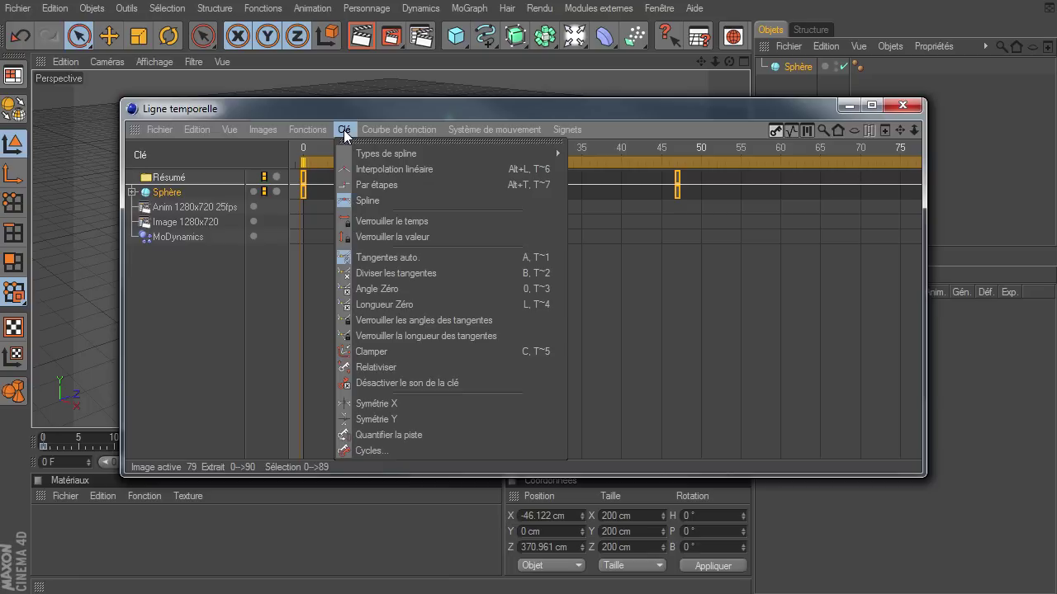
{"action": "left_click", "coordinate": [383, 170]}
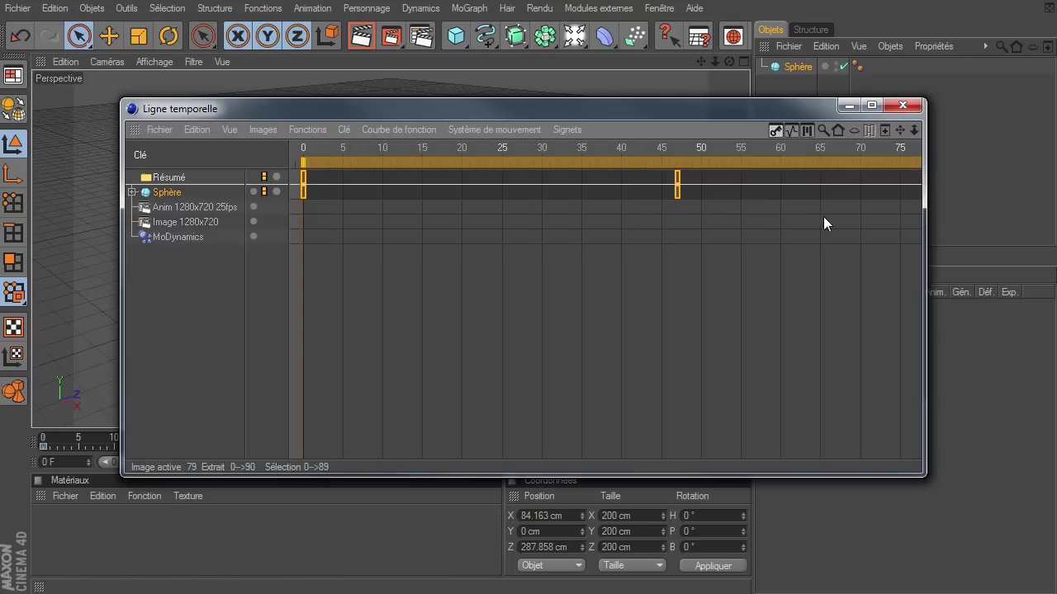
{"action": "left_click", "coordinate": [902, 105]}
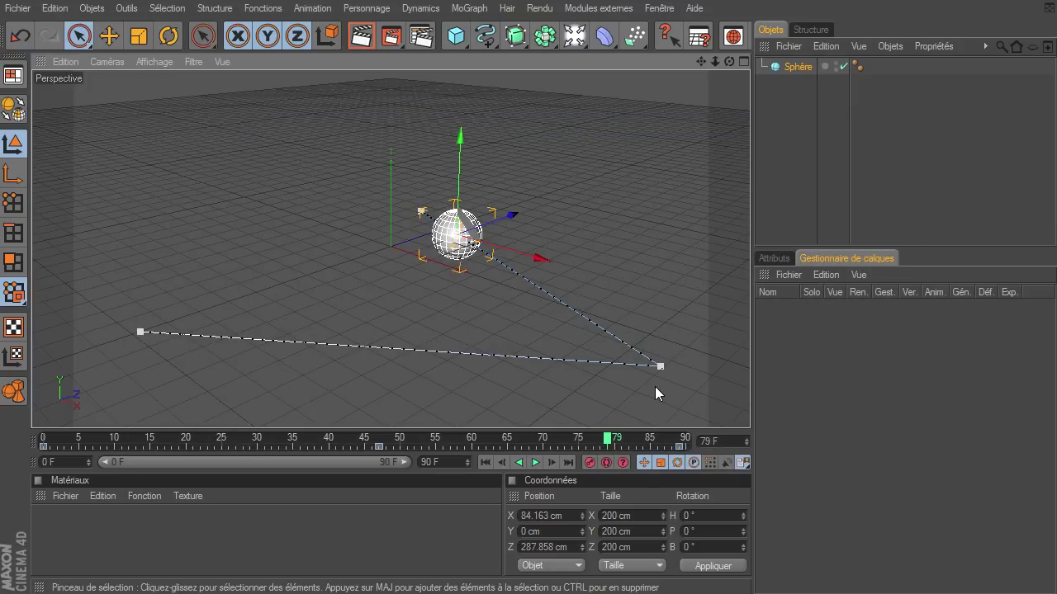
Step: Play the sphere animation from the first frame and pause at frame 30
{"action": "left_click", "coordinate": [484, 462]}
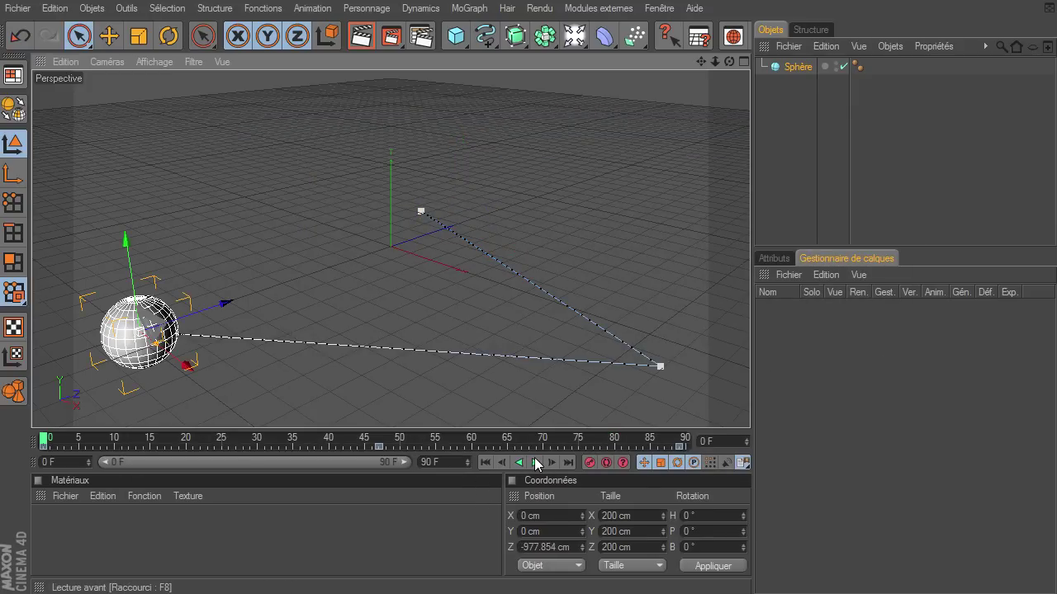
{"action": "left_click", "coordinate": [537, 463]}
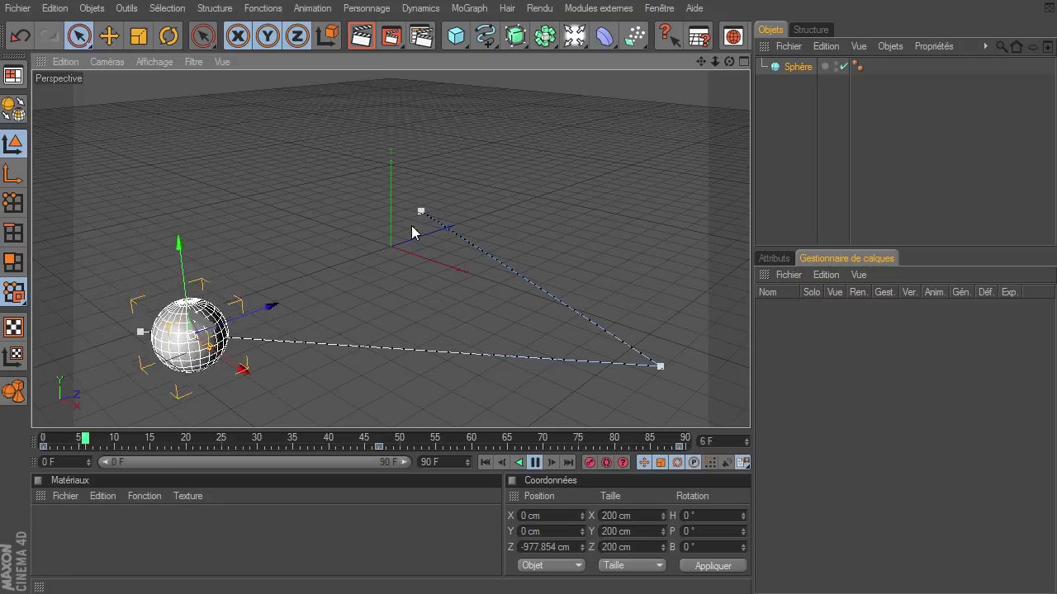
{"action": "left_click", "coordinate": [536, 463]}
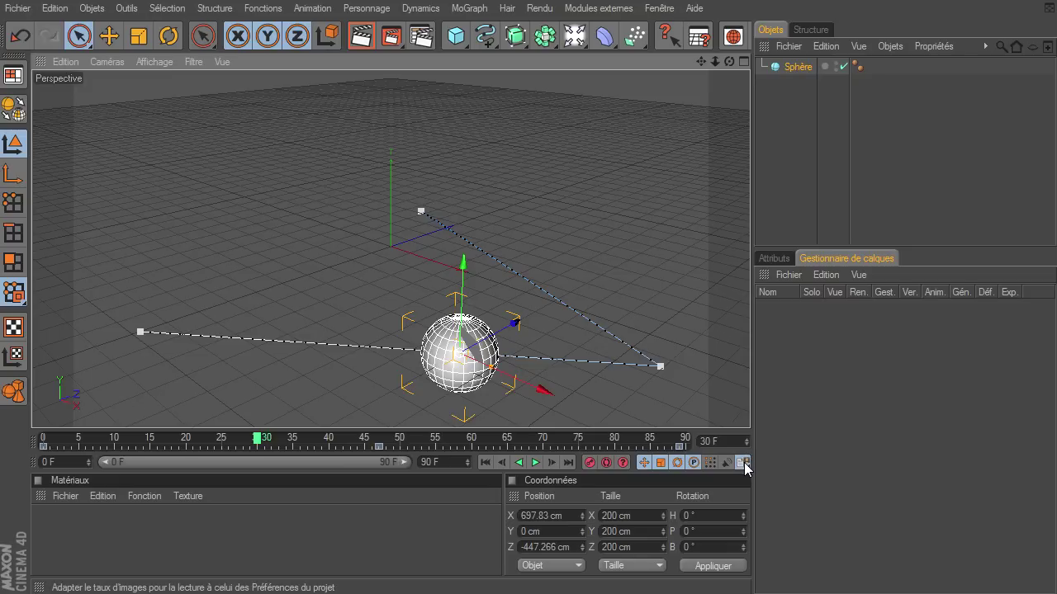
Step: Set the Préférences personnalisées interpolation type to Linéaire and confirm
{"action": "left_click", "coordinate": [743, 464]}
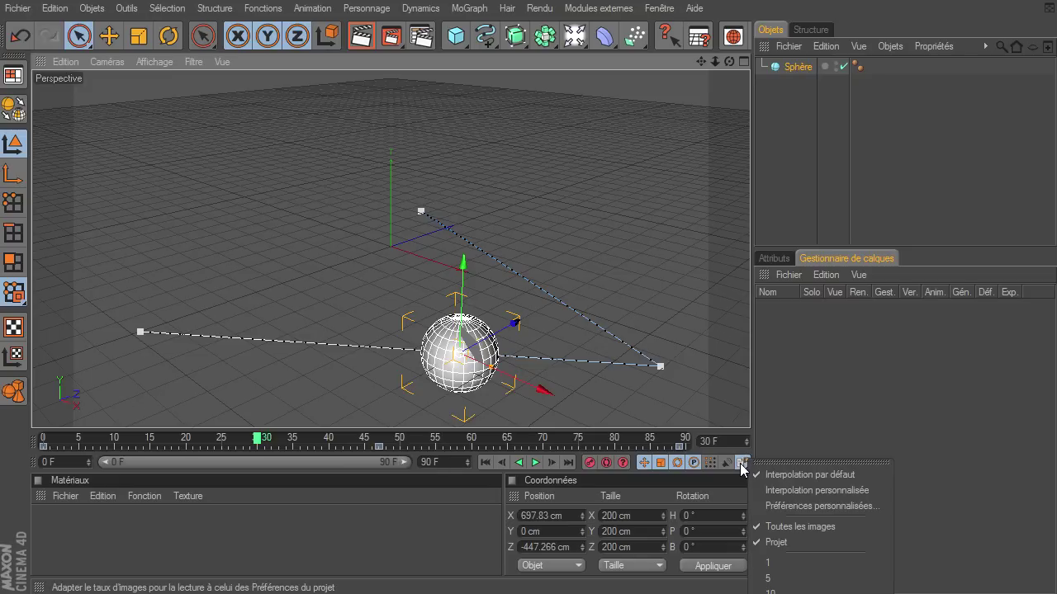
{"action": "left_click", "coordinate": [804, 506]}
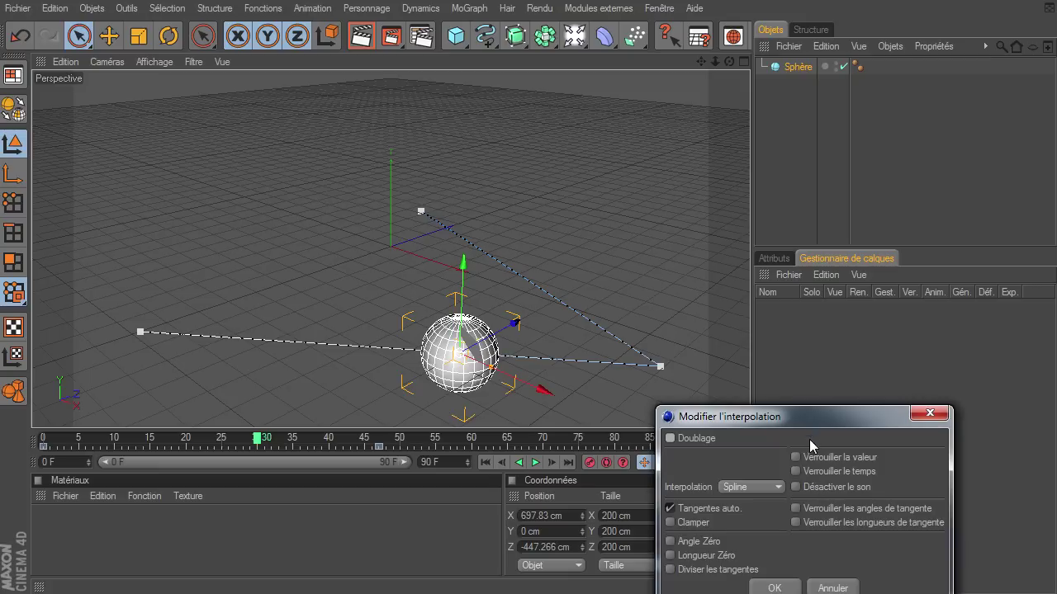
{"action": "left_click_drag", "start_coordinate": [800, 410], "coordinate": [395, 142]}
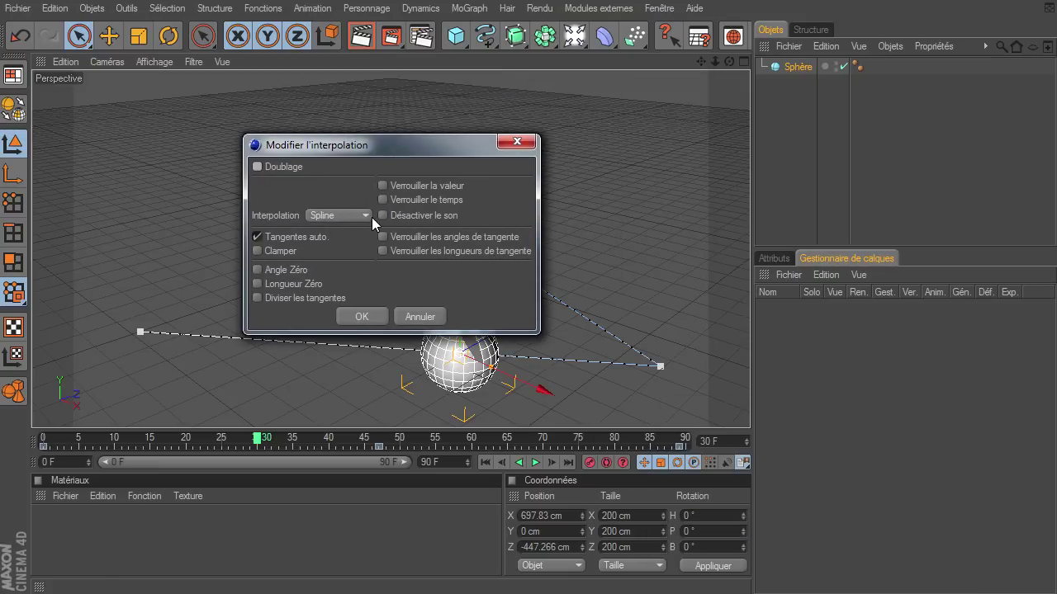
{"action": "left_click", "coordinate": [345, 217]}
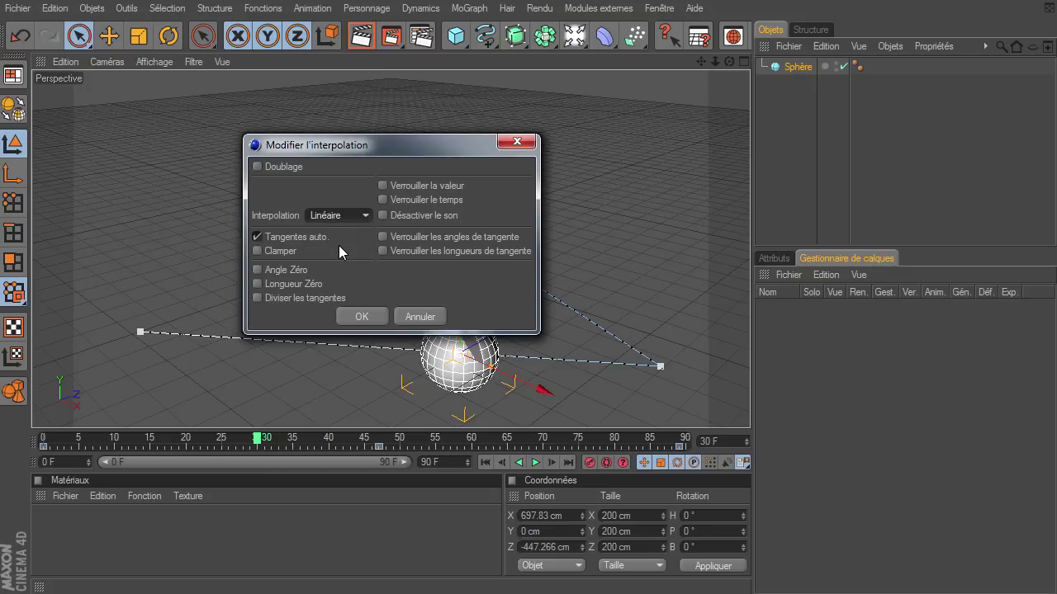
{"action": "left_click", "coordinate": [357, 317]}
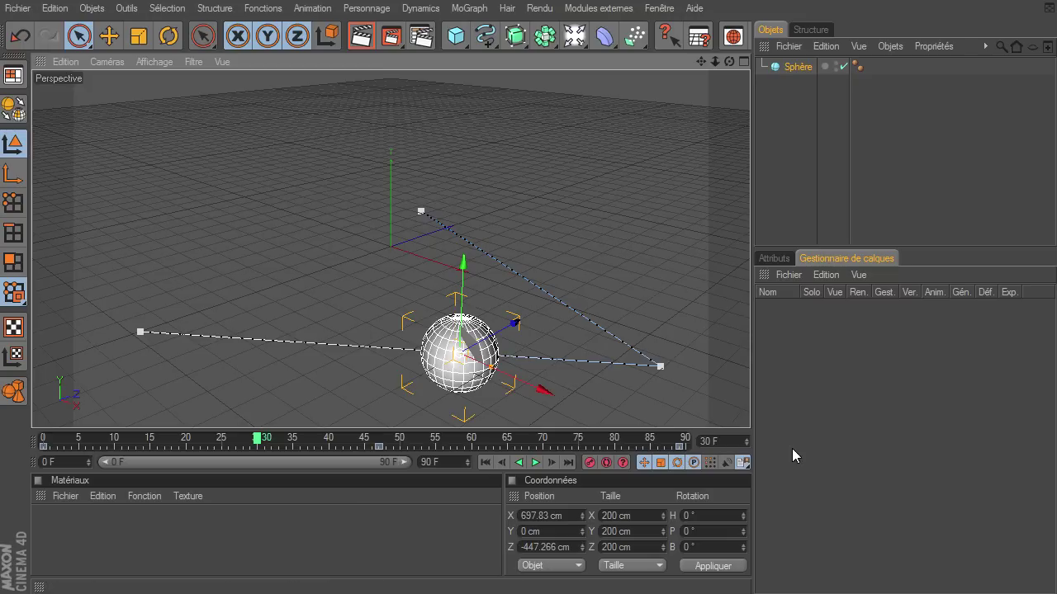
Step: Make Interpolation personnalisée the interpolation used for new keys
{"action": "left_click", "coordinate": [743, 465]}
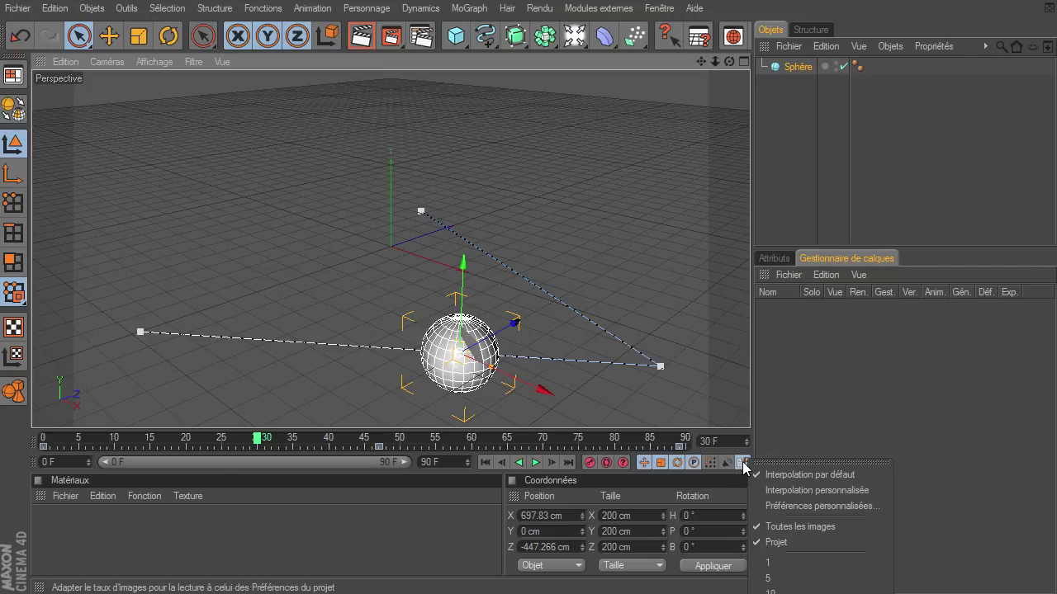
{"action": "left_click", "coordinate": [803, 492]}
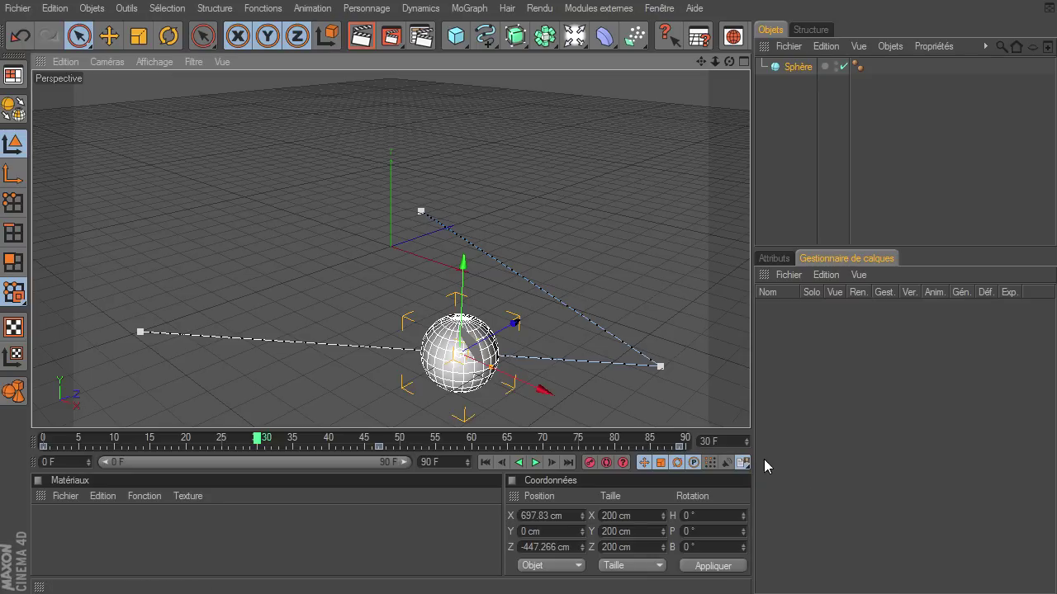
{"action": "left_click", "coordinate": [742, 463]}
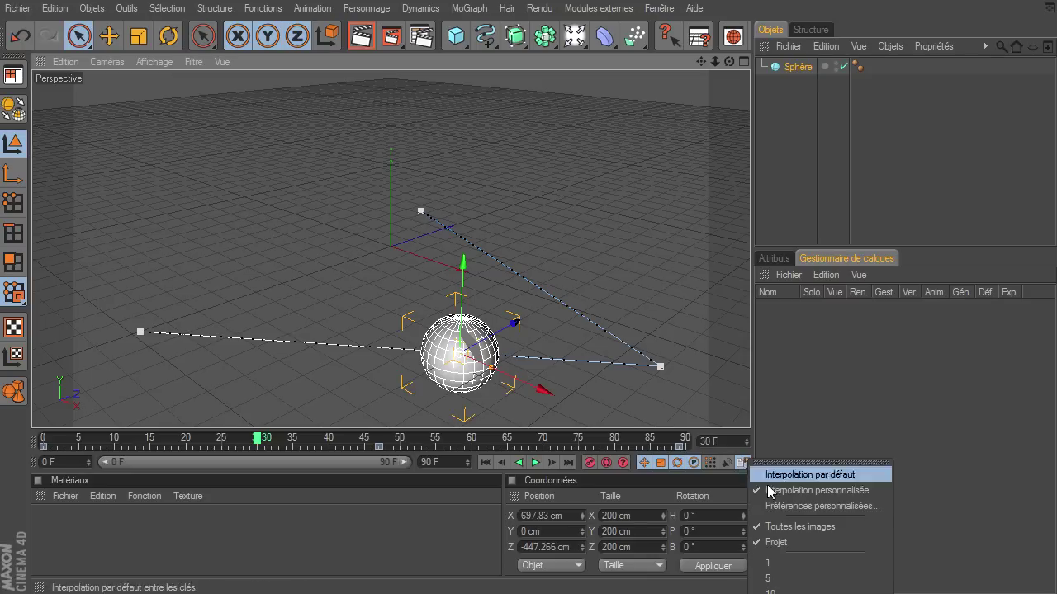
{"action": "left_click", "coordinate": [816, 422]}
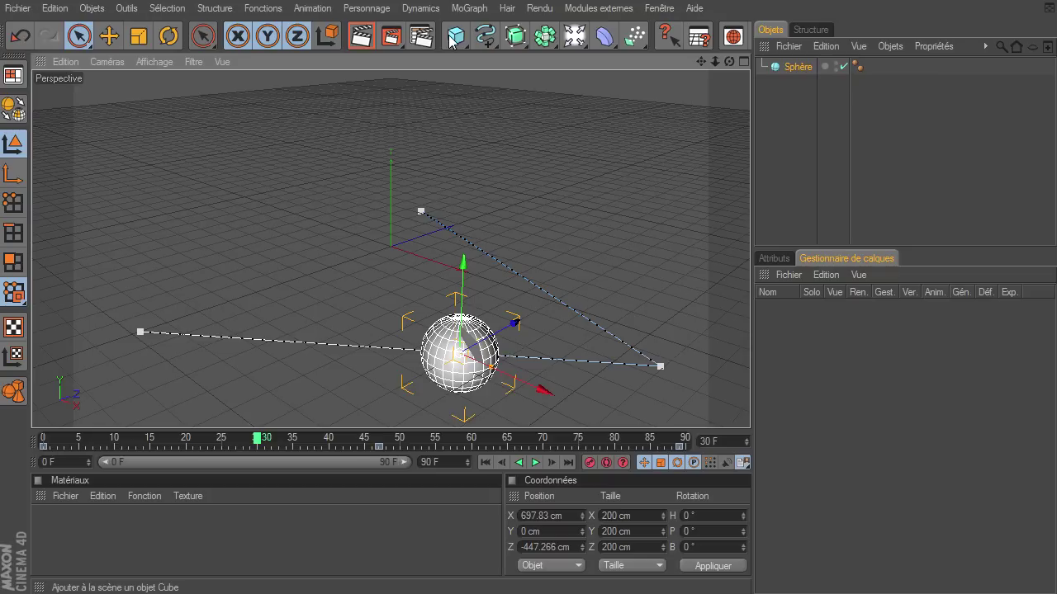
Step: Add a Cube, move it to the far left and key its position at frame 0
{"action": "left_click_drag", "start_coordinate": [455, 35], "coordinate": [495, 48]}
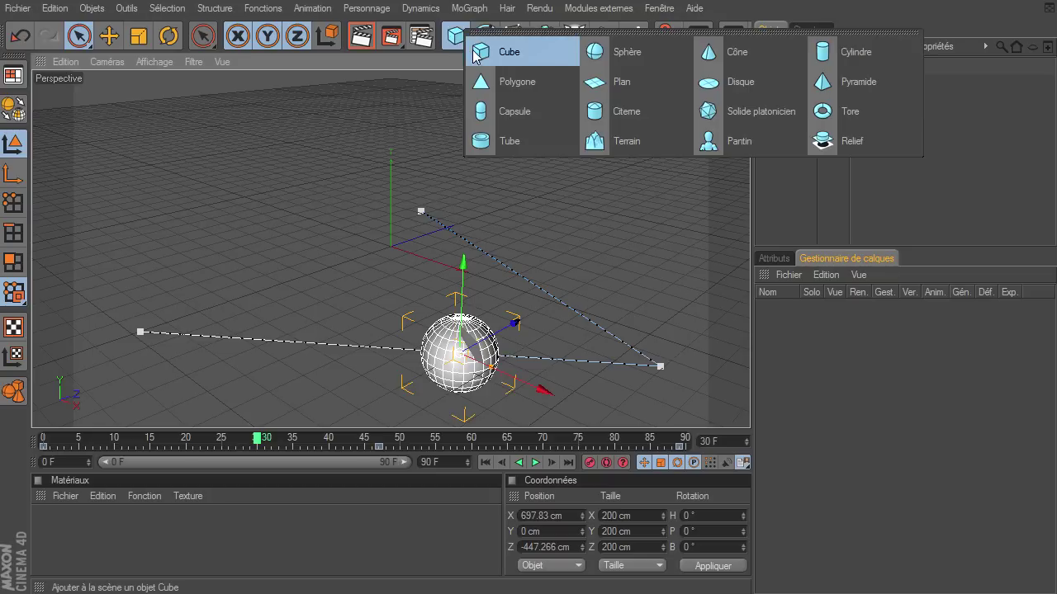
{"action": "left_click", "coordinate": [486, 459]}
{"action": "mouse_move", "coordinate": [450, 270]}
{"action": "left_mouse_down"}
{"action": "mouse_move", "coordinate": [737, 416]}
{"action": "mouse_move", "coordinate": [552, 378]}
{"action": "left_mouse_up"}
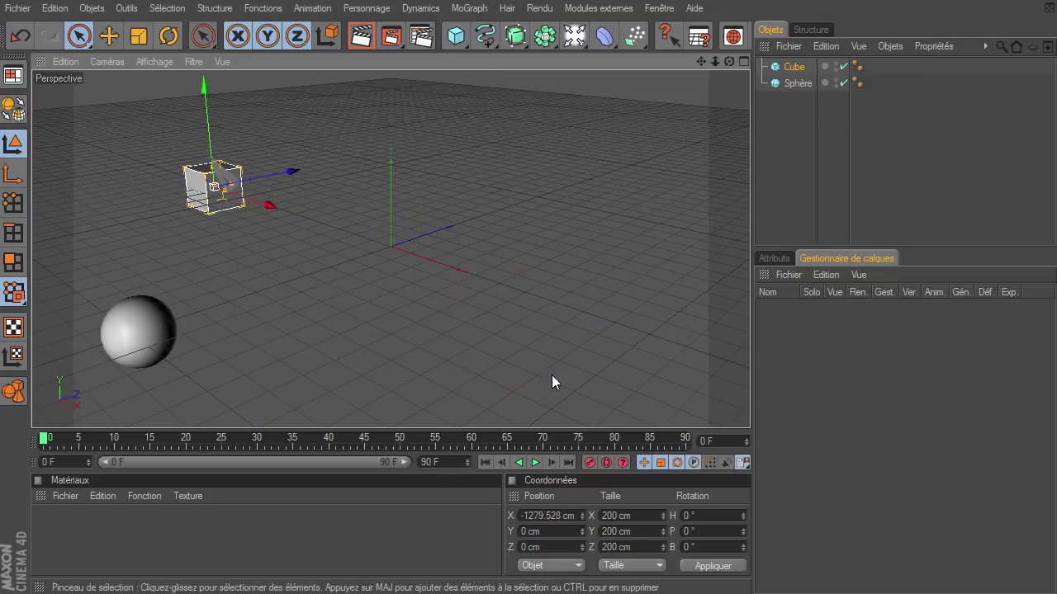
{"action": "left_click", "coordinate": [589, 462]}
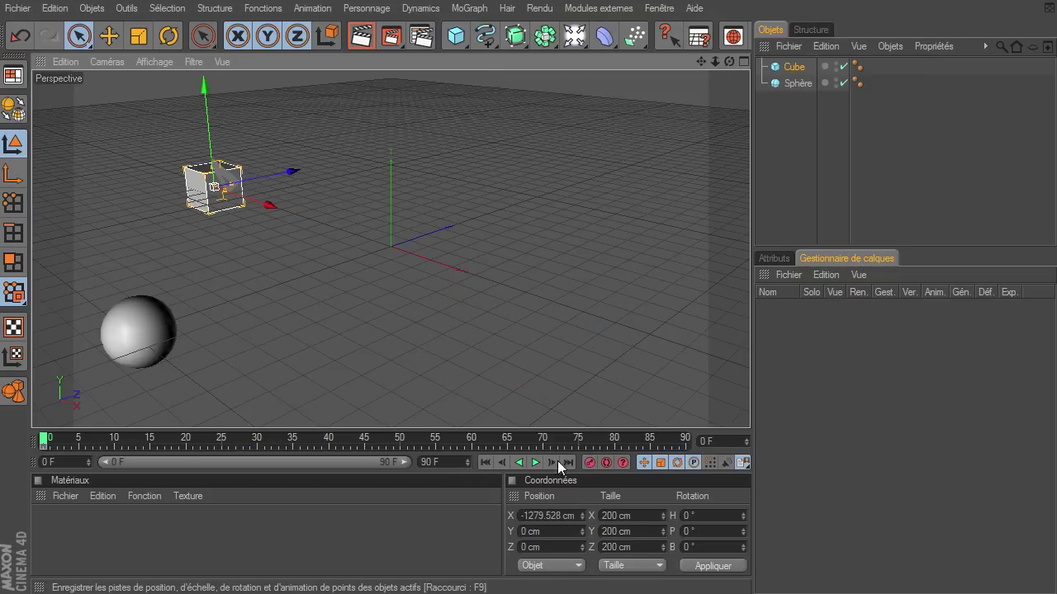
Step: Record the cube's position keys at frames 52 and 89
{"action": "left_click", "coordinate": [413, 438]}
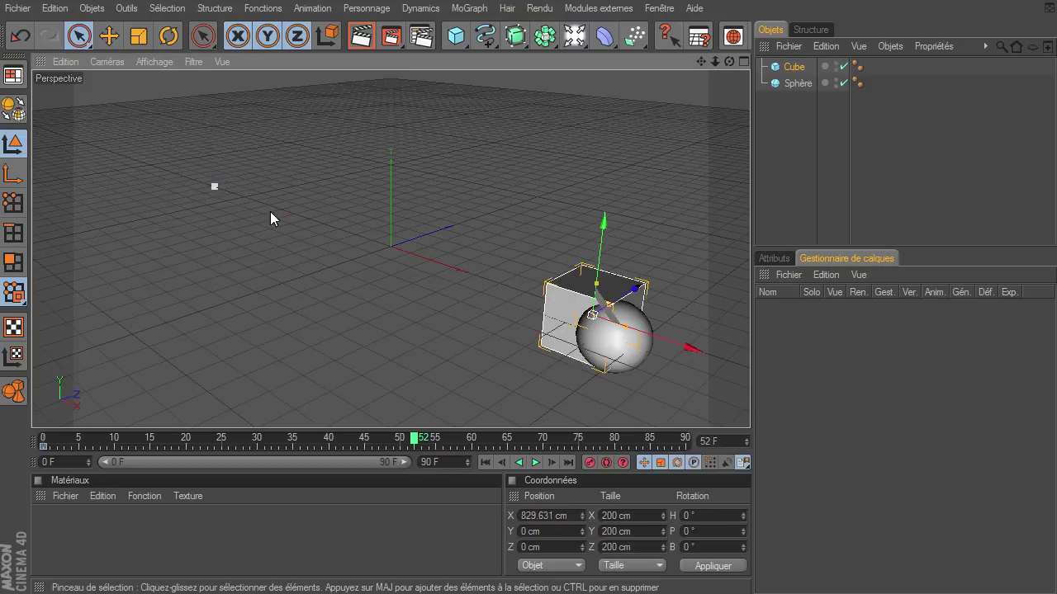
{"action": "left_click", "coordinate": [437, 247]}
{"action": "left_click", "coordinate": [576, 279]}
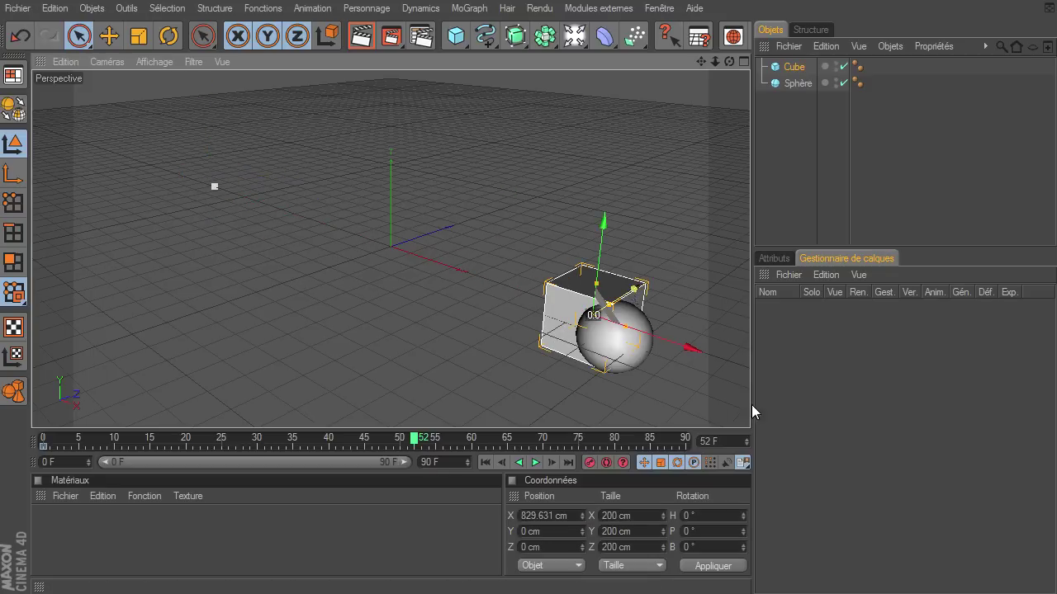
{"action": "left_click_drag", "start_coordinate": [607, 317], "coordinate": [652, 281]}
{"action": "left_click", "coordinate": [586, 462]}
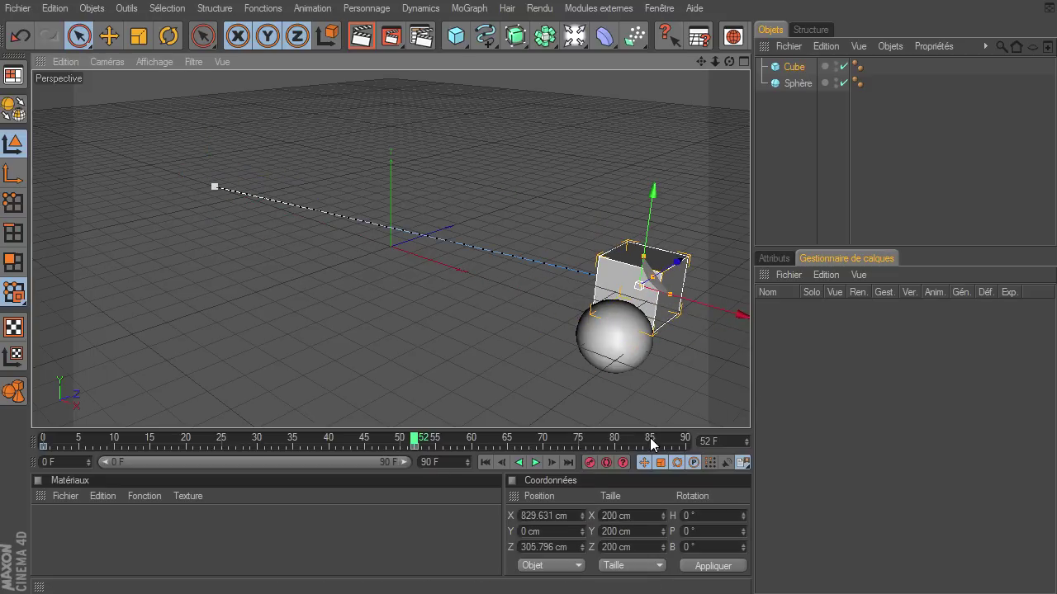
{"action": "left_click", "coordinate": [679, 439]}
{"action": "key", "text": "ctrl+z"}
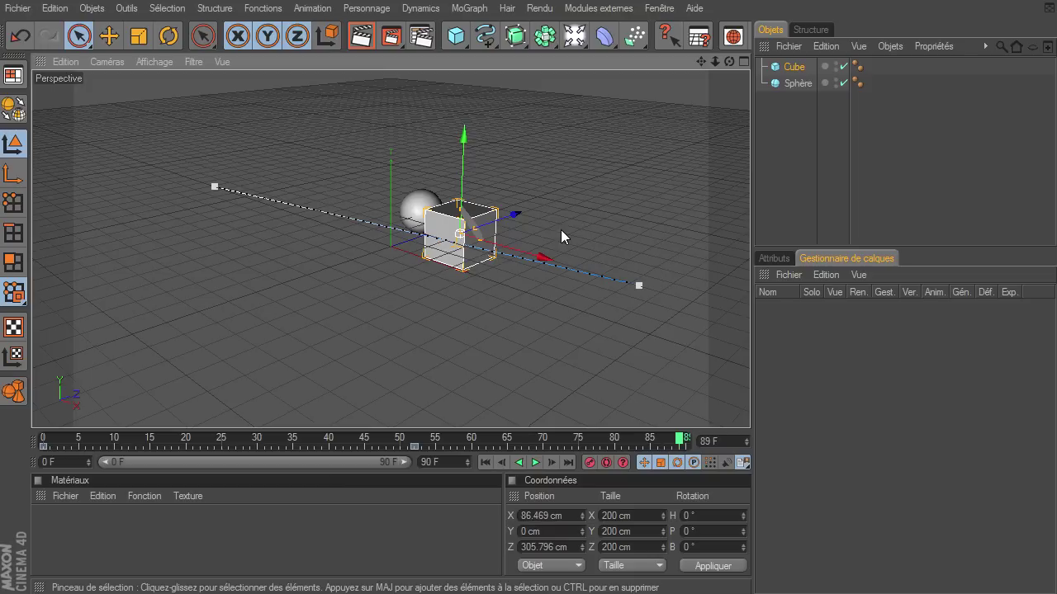
{"action": "key", "text": "ctrl+z"}
{"action": "left_click", "coordinate": [589, 462]}
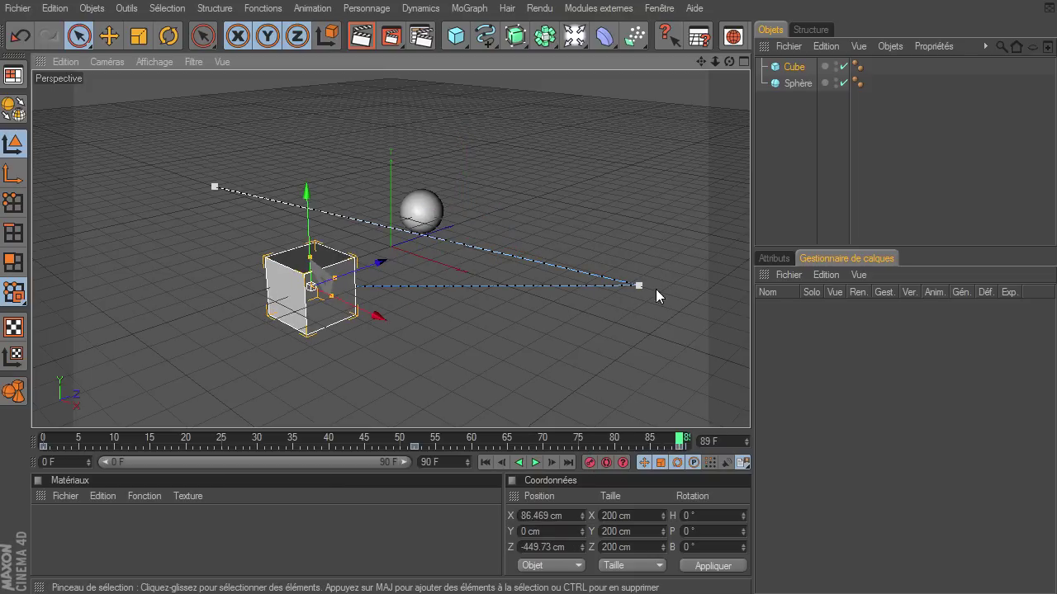
Step: Restore Interpolation par défaut for new keys
{"action": "left_click", "coordinate": [737, 463]}
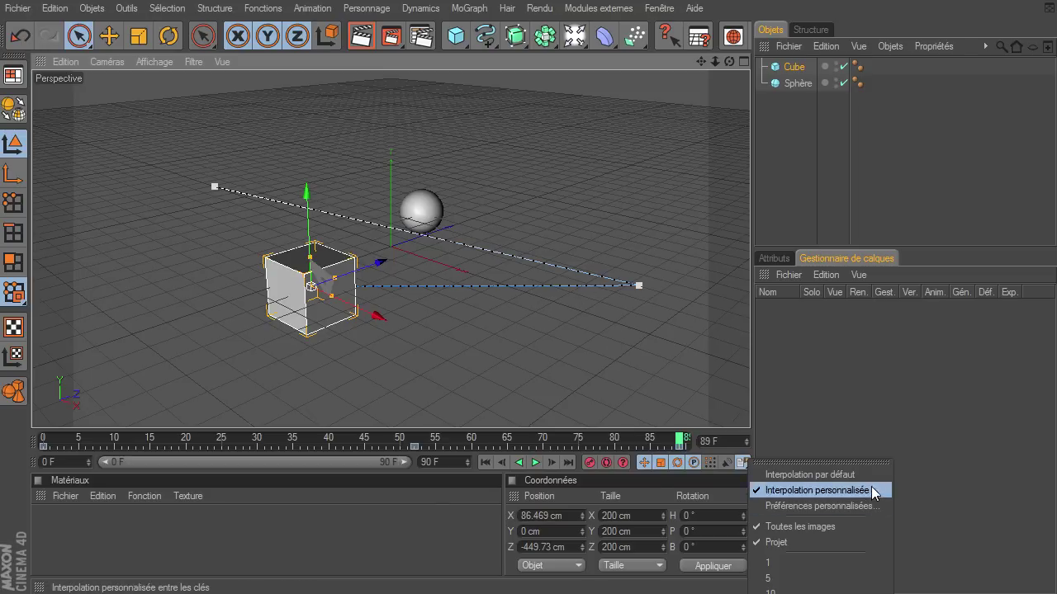
{"action": "left_click", "coordinate": [872, 480]}
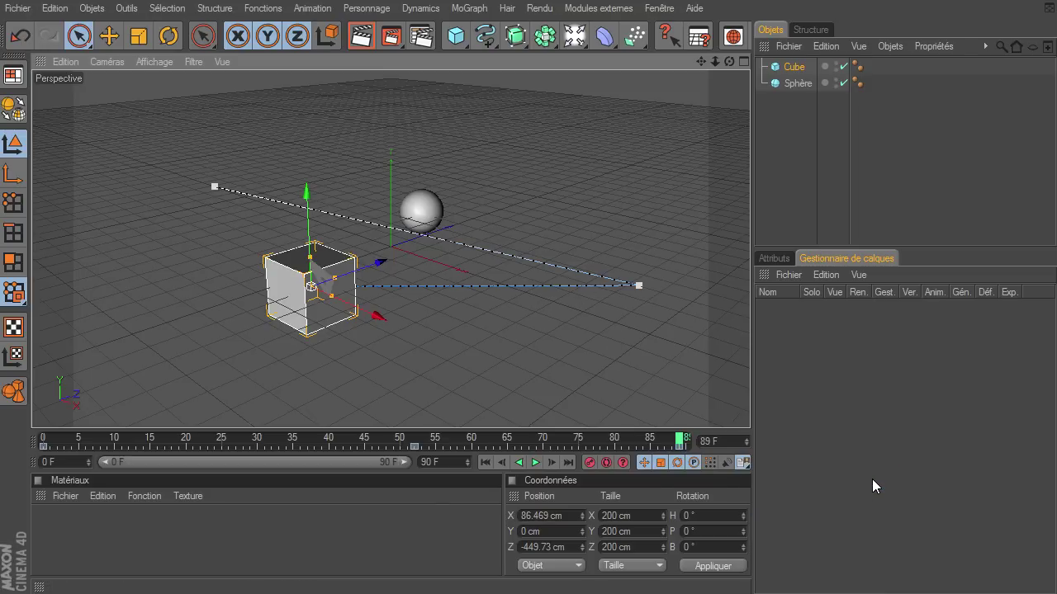
{"action": "left_click", "coordinate": [740, 462]}
{"action": "left_click", "coordinate": [456, 38]}
Step: Add a Cône beside the cube and key its position at frame 0
{"action": "left_click", "coordinate": [746, 50]}
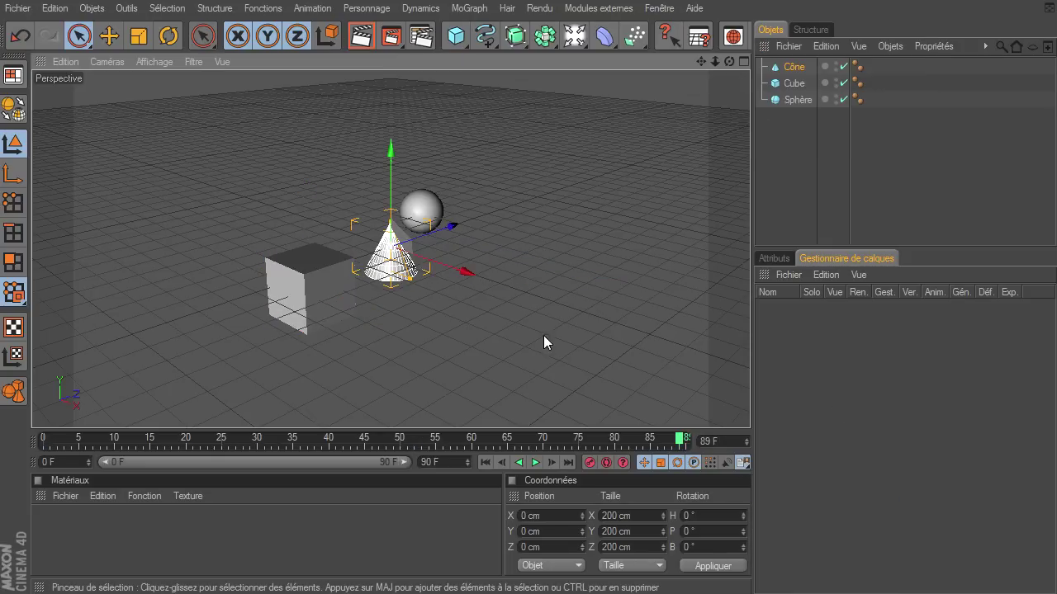
{"action": "left_click", "coordinate": [484, 461]}
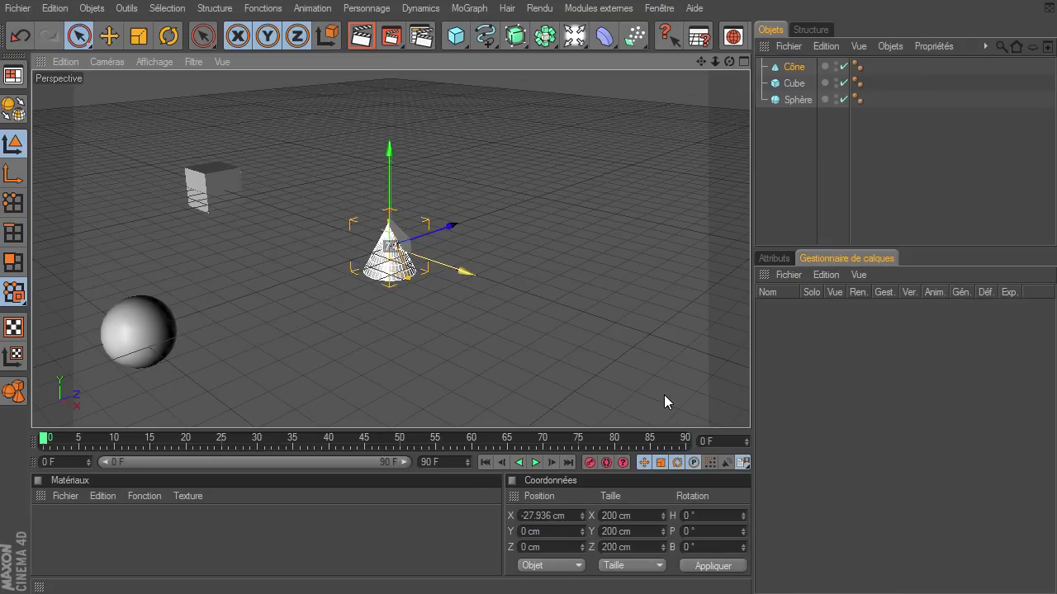
{"action": "left_click_drag", "start_coordinate": [443, 279], "coordinate": [615, 408]}
{"action": "left_click", "coordinate": [590, 463]}
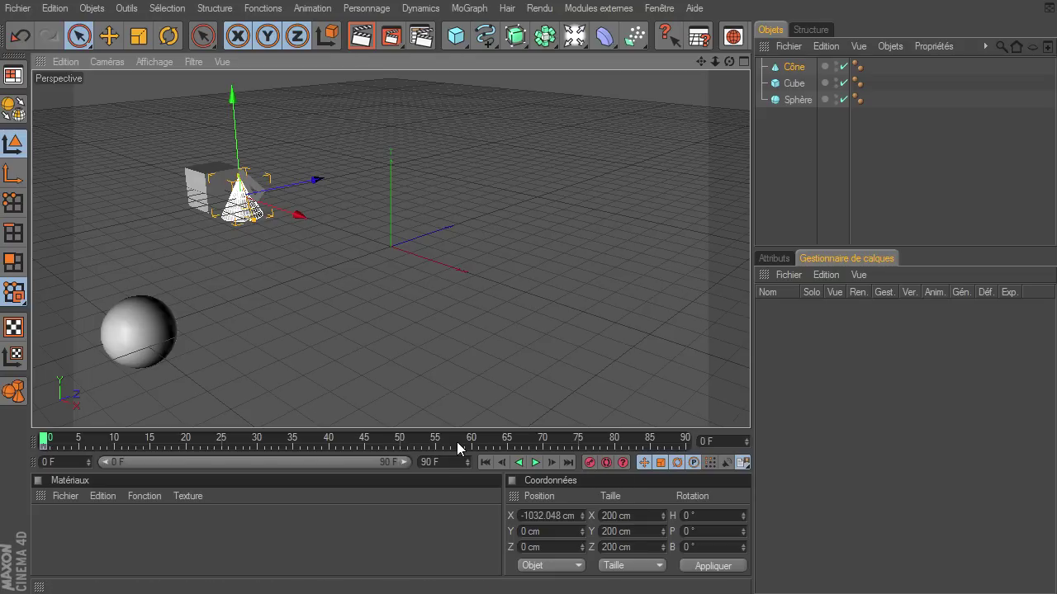
Step: Record the cone's position keys at frames 57 and 30
{"action": "left_click", "coordinate": [456, 442]}
{"action": "left_click_drag", "start_coordinate": [319, 186], "coordinate": [302, 191]}
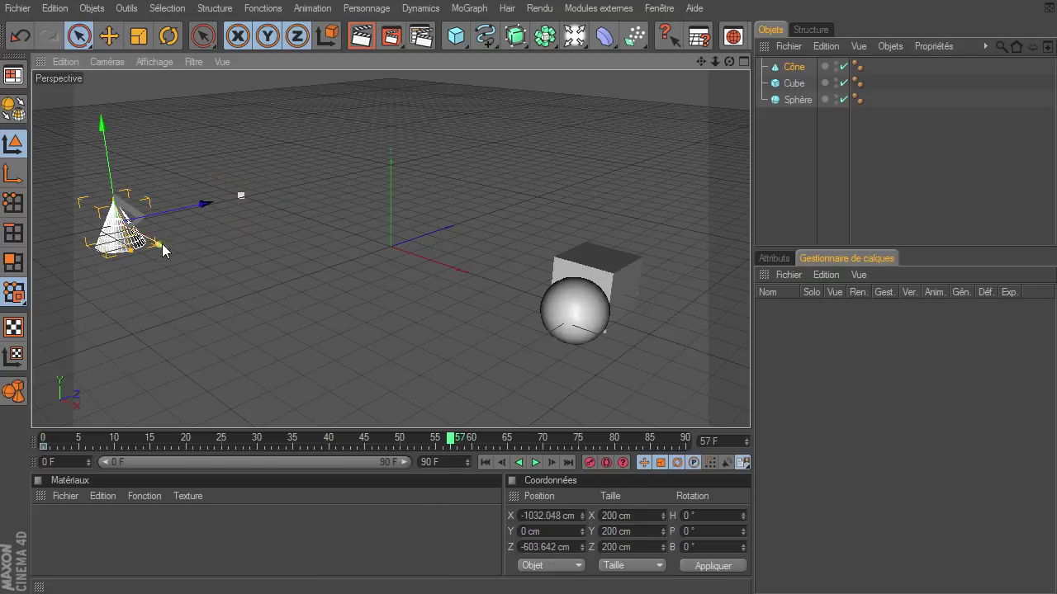
{"action": "left_click_drag", "start_coordinate": [161, 244], "coordinate": [405, 367]}
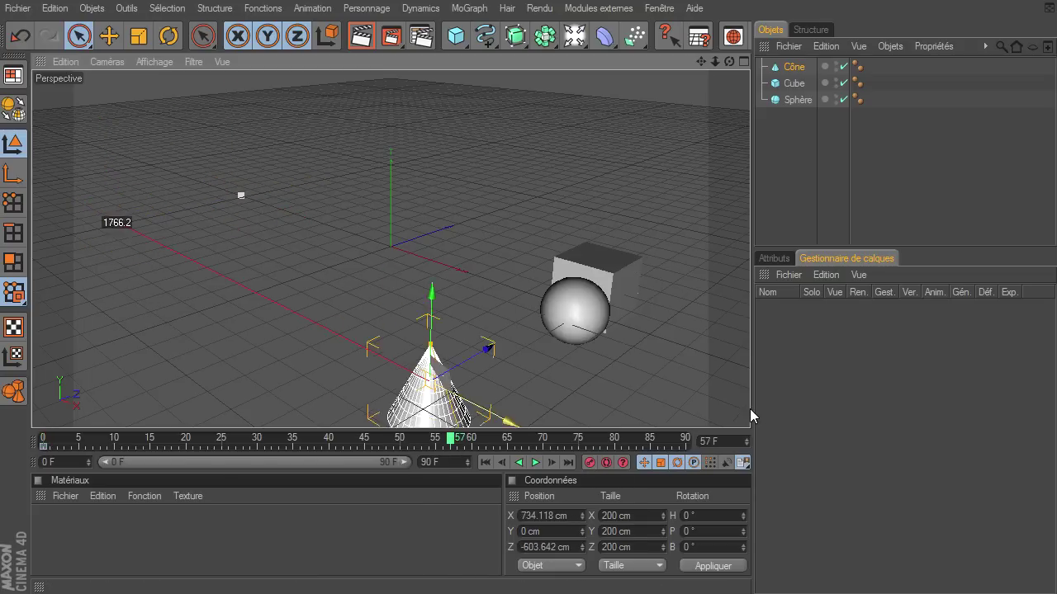
{"action": "left_click", "coordinate": [589, 462]}
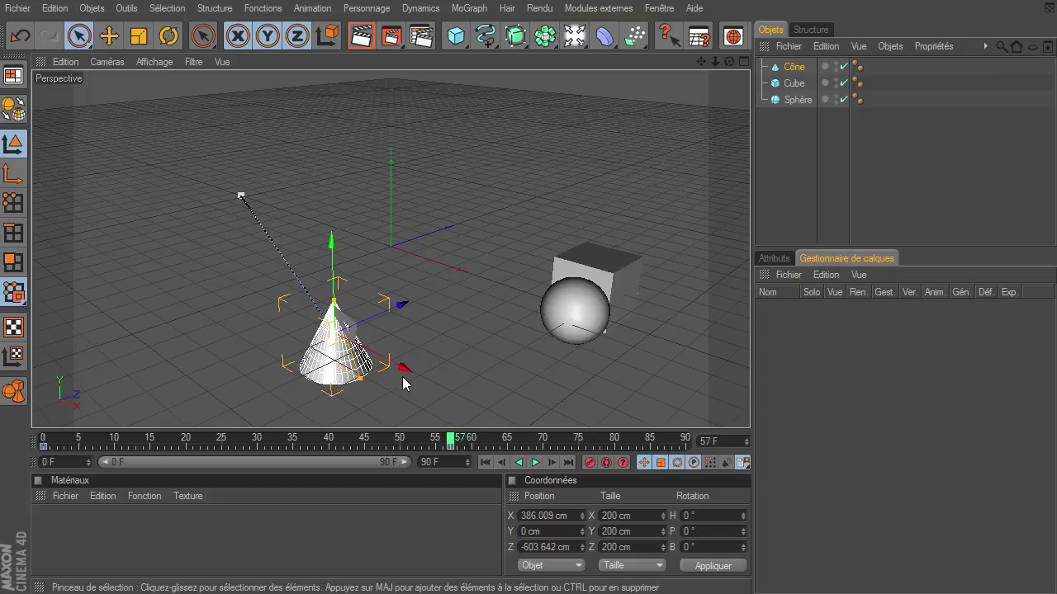
{"action": "left_click_drag", "start_coordinate": [373, 330], "coordinate": [554, 239]}
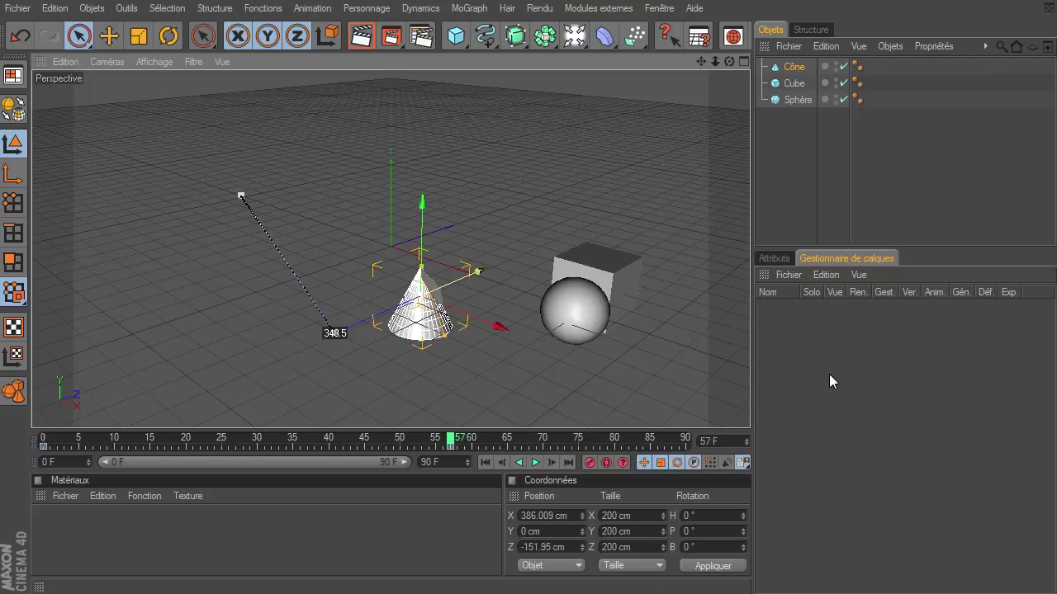
{"action": "left_click", "coordinate": [589, 463]}
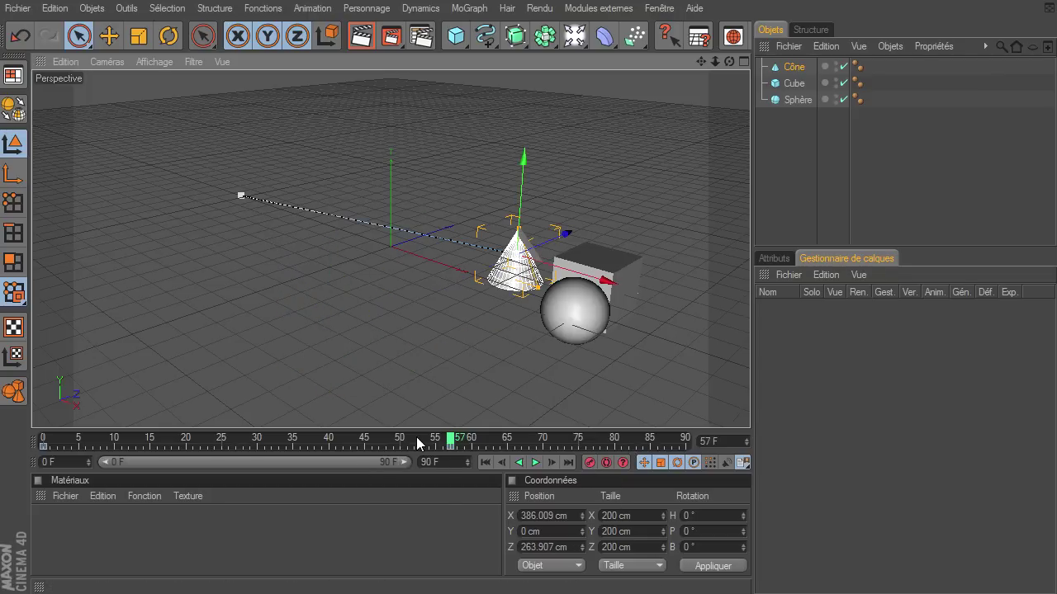
{"action": "left_click", "coordinate": [260, 436]}
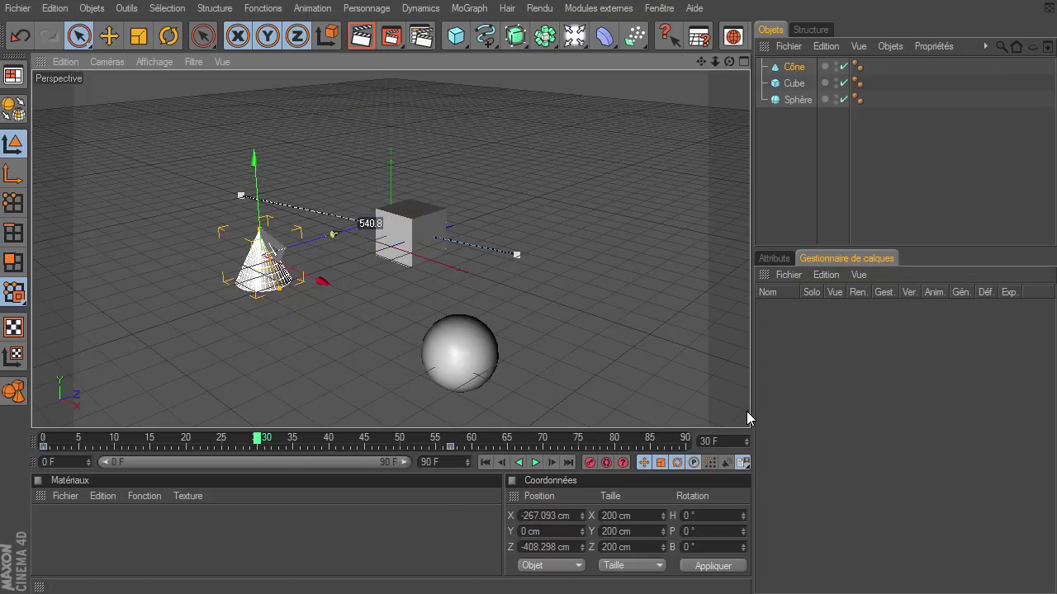
{"action": "left_click", "coordinate": [590, 463]}
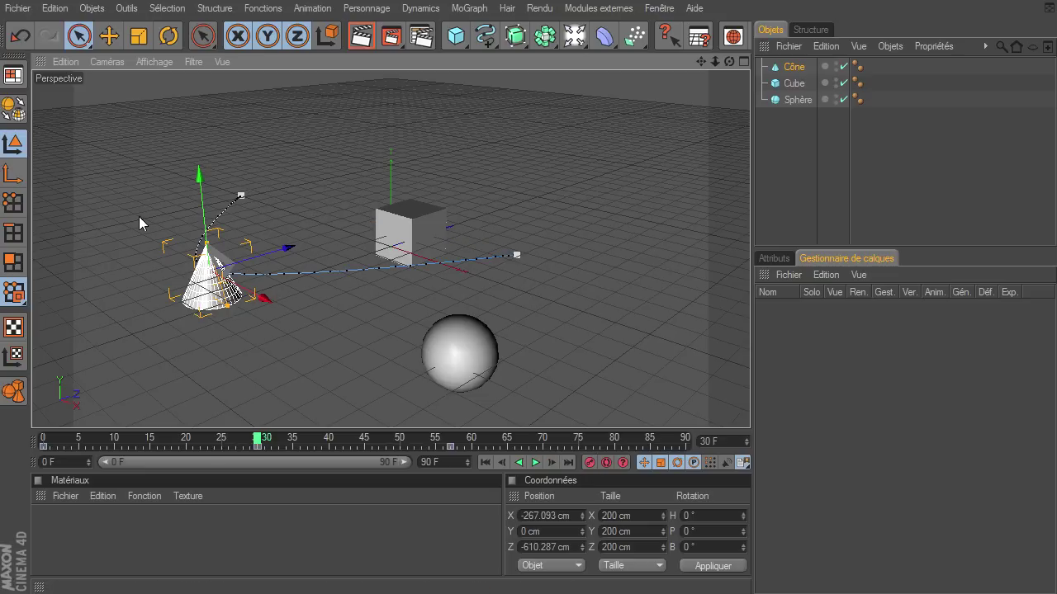
Step: Play the animation from frame 0 and stop it
{"action": "left_click", "coordinate": [484, 462]}
{"action": "left_click", "coordinate": [535, 463]}
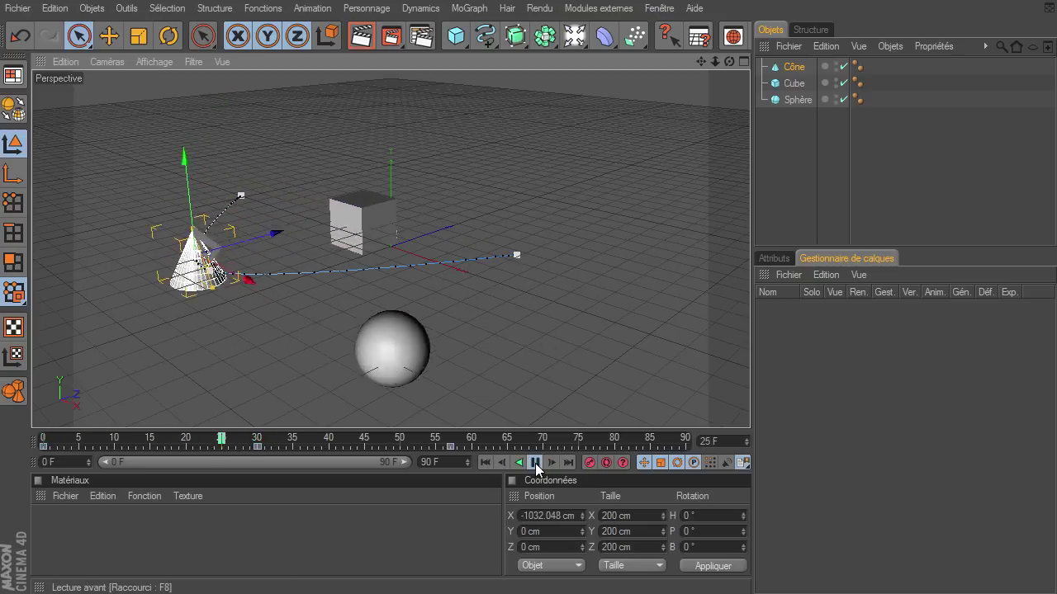
{"action": "left_click", "coordinate": [535, 463]}
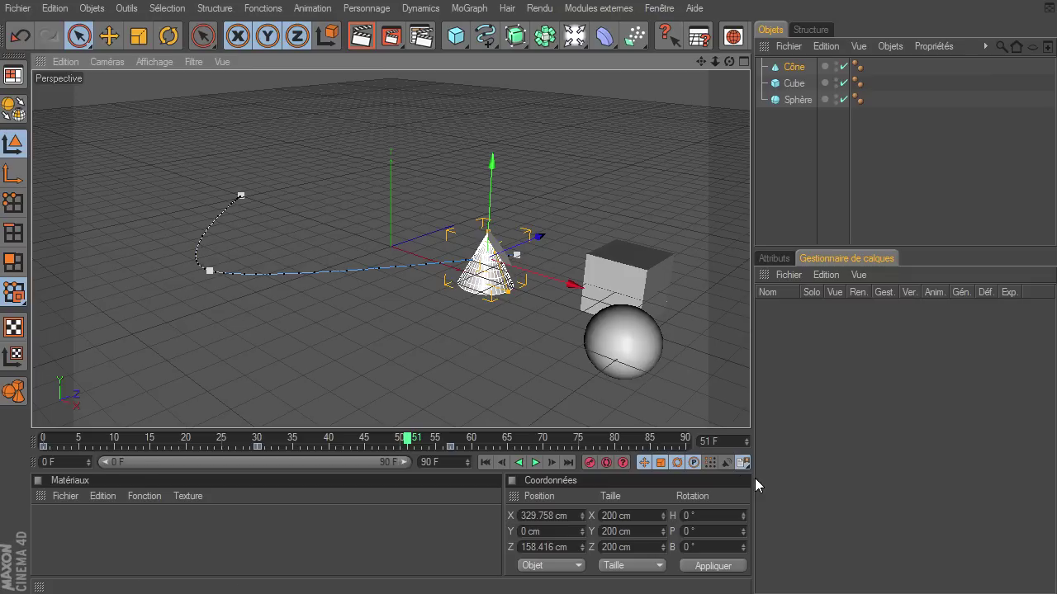
Step: Switch the Préférences personnalisées interpolation type from Linéaire to Spline and confirm
{"action": "left_click", "coordinate": [745, 464]}
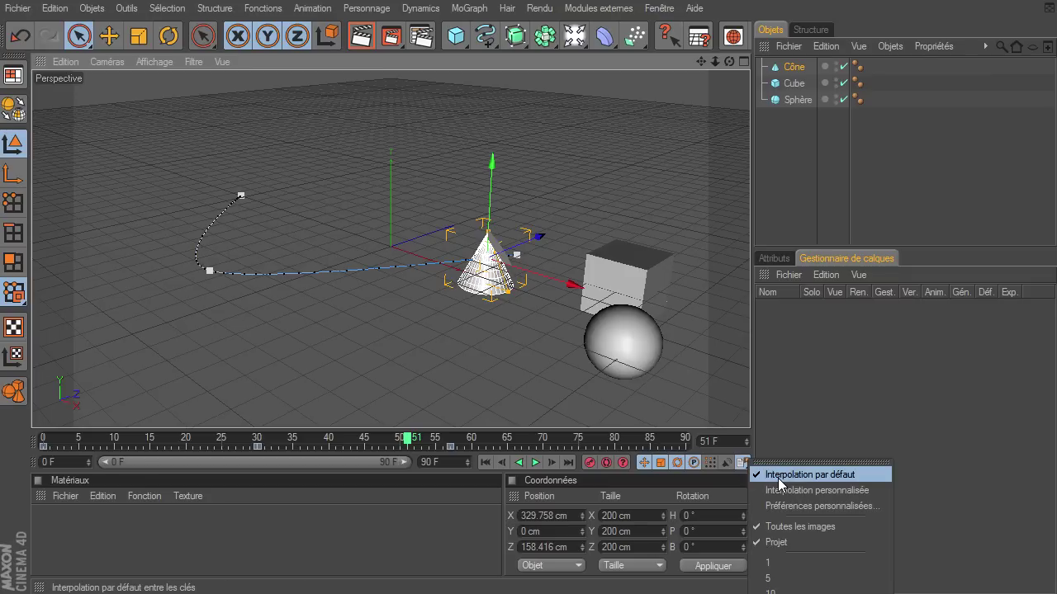
{"action": "left_click", "coordinate": [820, 505]}
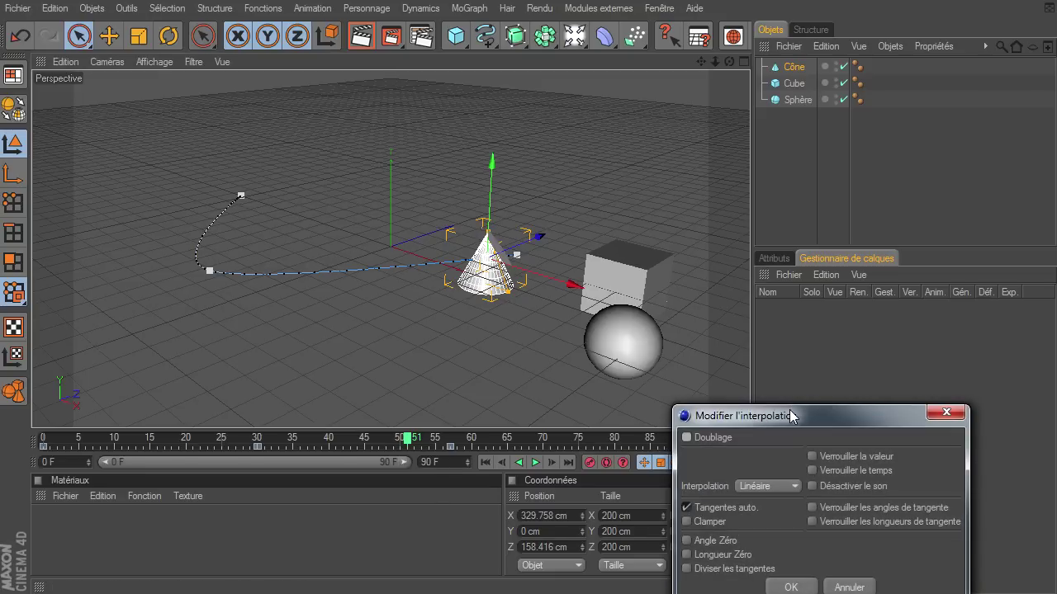
{"action": "mouse_move", "coordinate": [783, 410]}
{"action": "left_mouse_down"}
{"action": "mouse_move", "coordinate": [580, 127]}
{"action": "mouse_move", "coordinate": [495, 149]}
{"action": "left_mouse_up"}
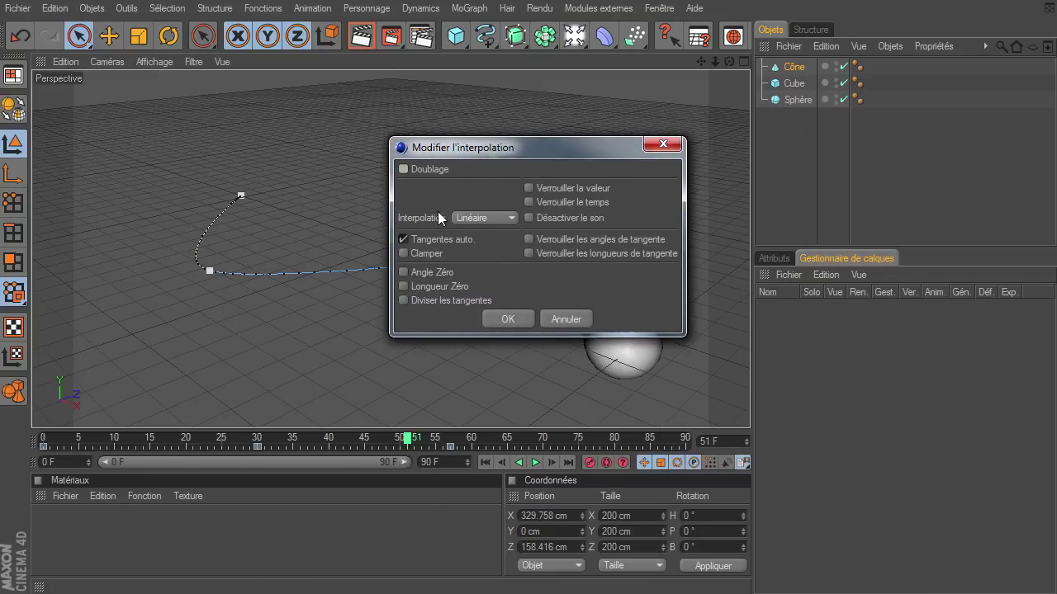
{"action": "left_click", "coordinate": [509, 220]}
{"action": "left_click", "coordinate": [495, 234]}
{"action": "left_click", "coordinate": [508, 320]}
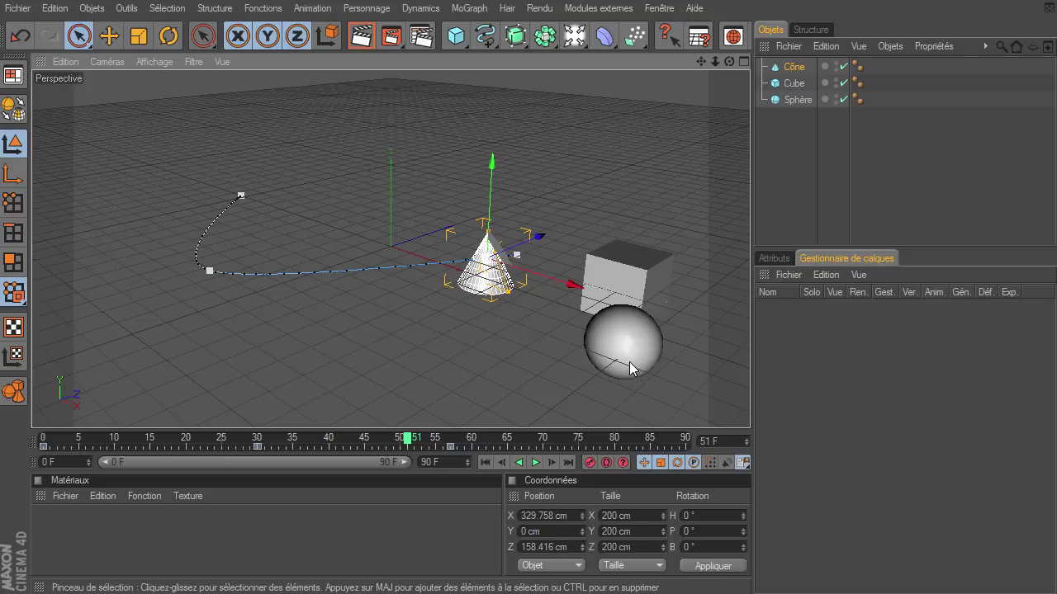
Step: Set the Cône's keys to Interpolation linéaire in Ligne temporelle, then close it
{"action": "left_click", "coordinate": [661, 8]}
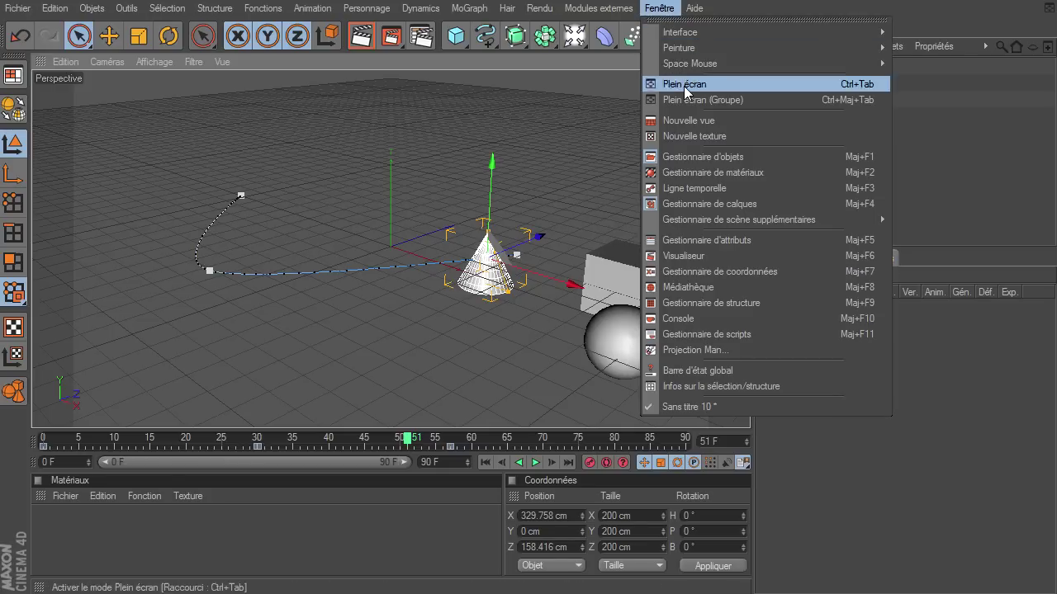
{"action": "left_click", "coordinate": [695, 188]}
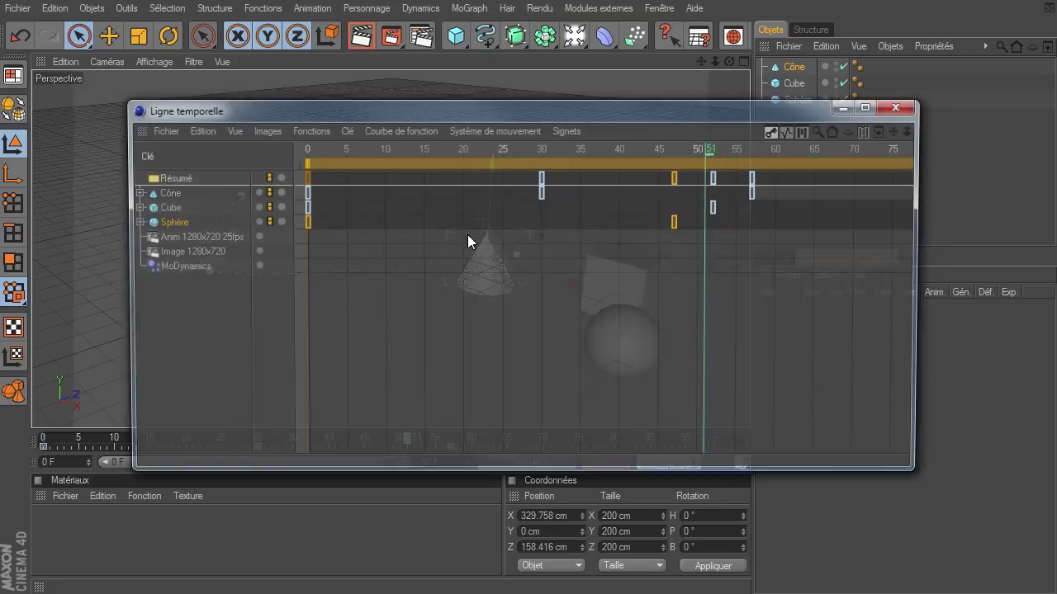
{"action": "left_click", "coordinate": [345, 130]}
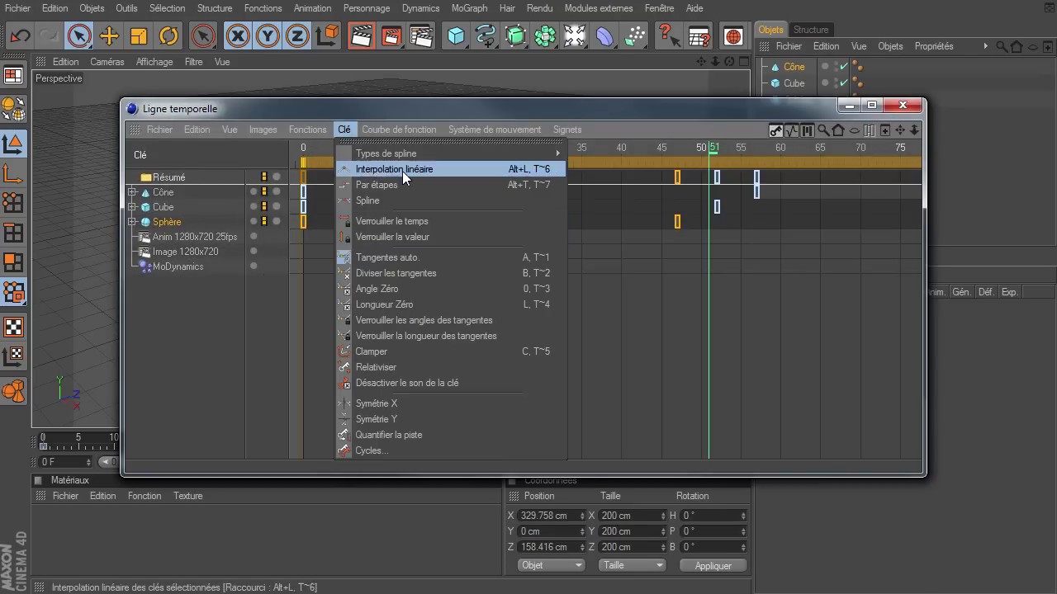
{"action": "left_click", "coordinate": [220, 359]}
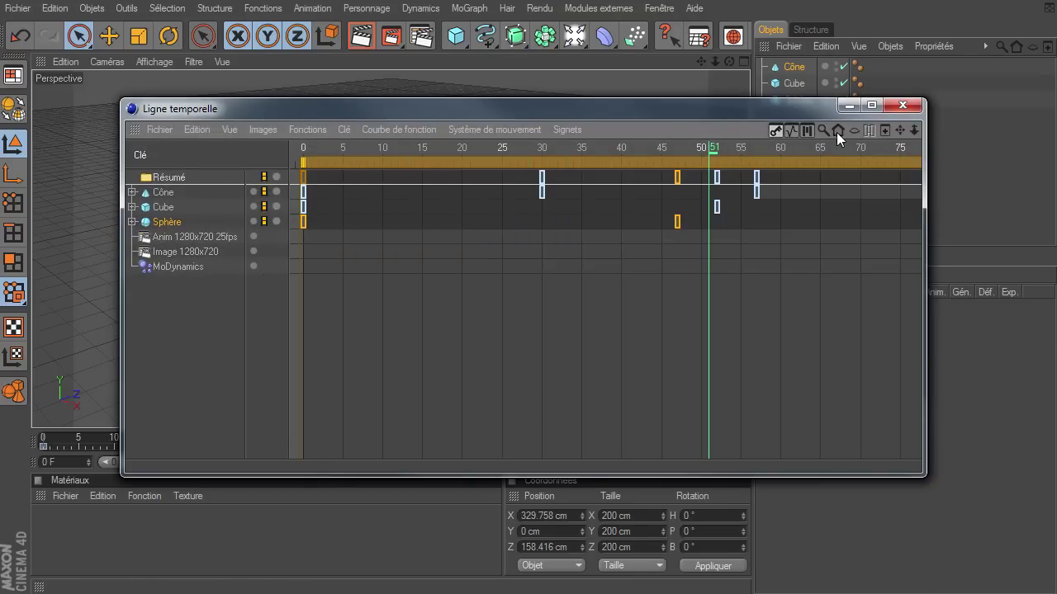
{"action": "left_click", "coordinate": [902, 105]}
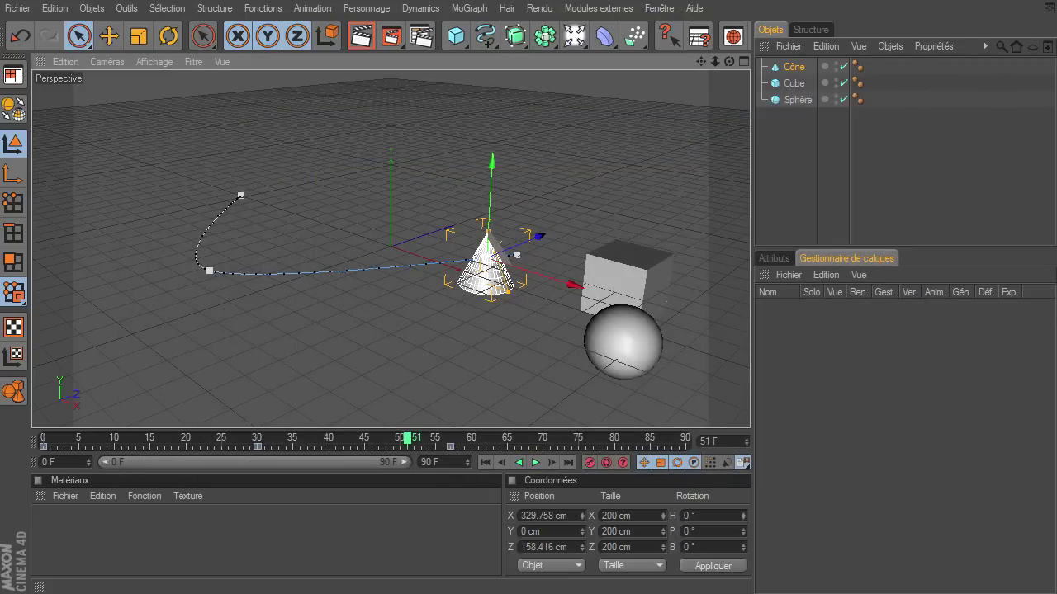